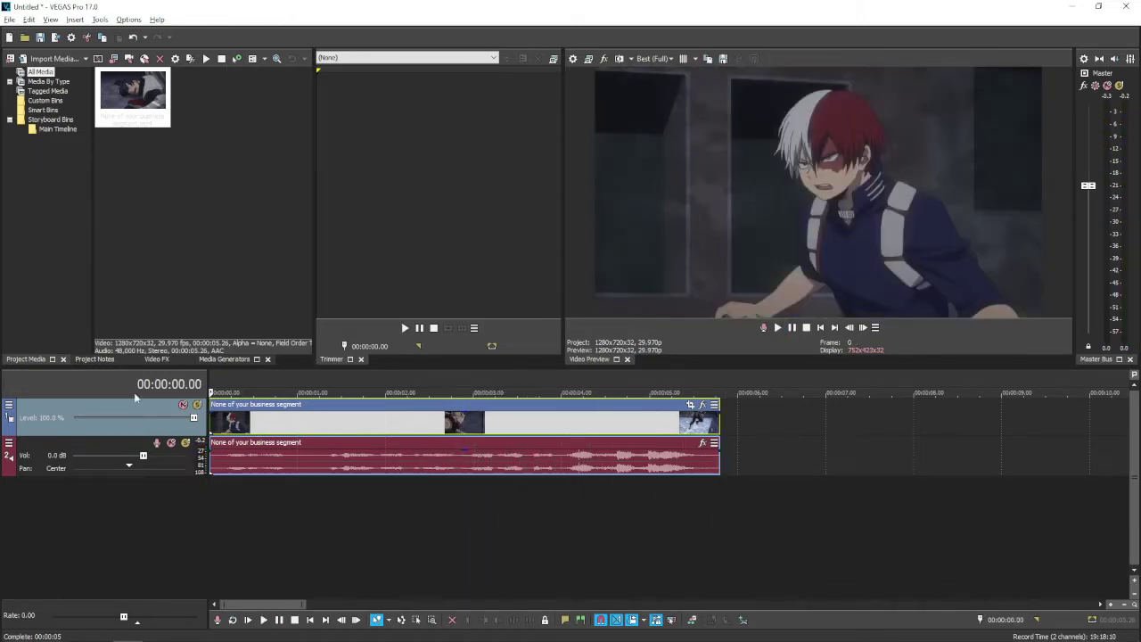
Insert three empty video tracks above the track holding the clip
key("ctrl+shift+q")
key("ctrl+shift+q")
key("ctrl+shift+q")
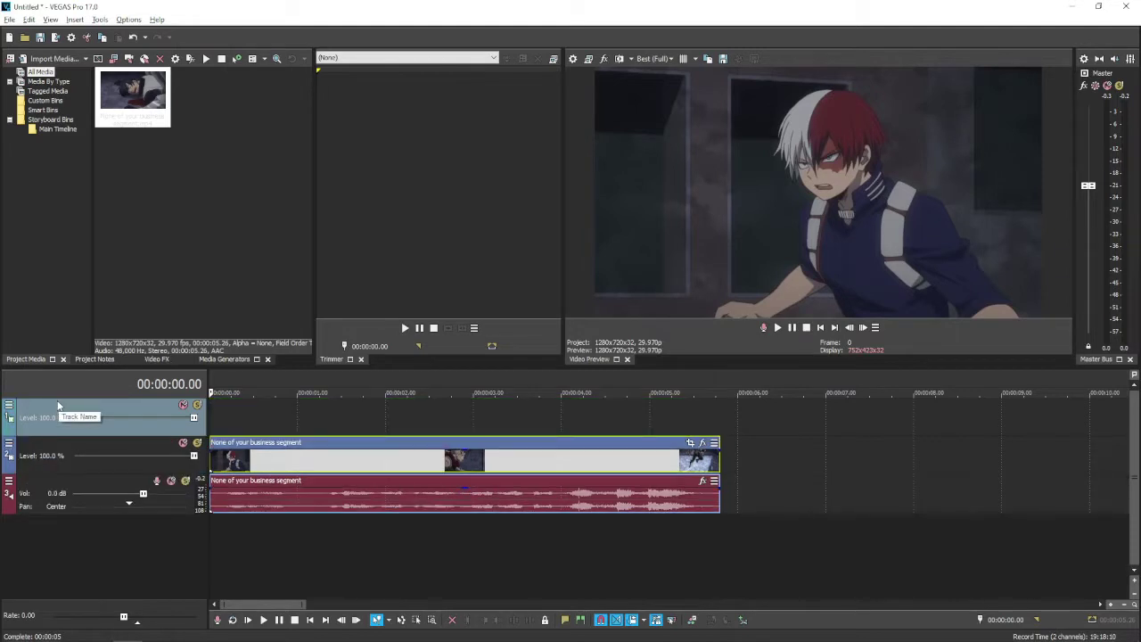
Play the clip from the start to review the opening shot and the dialogue
left_click(238, 507)
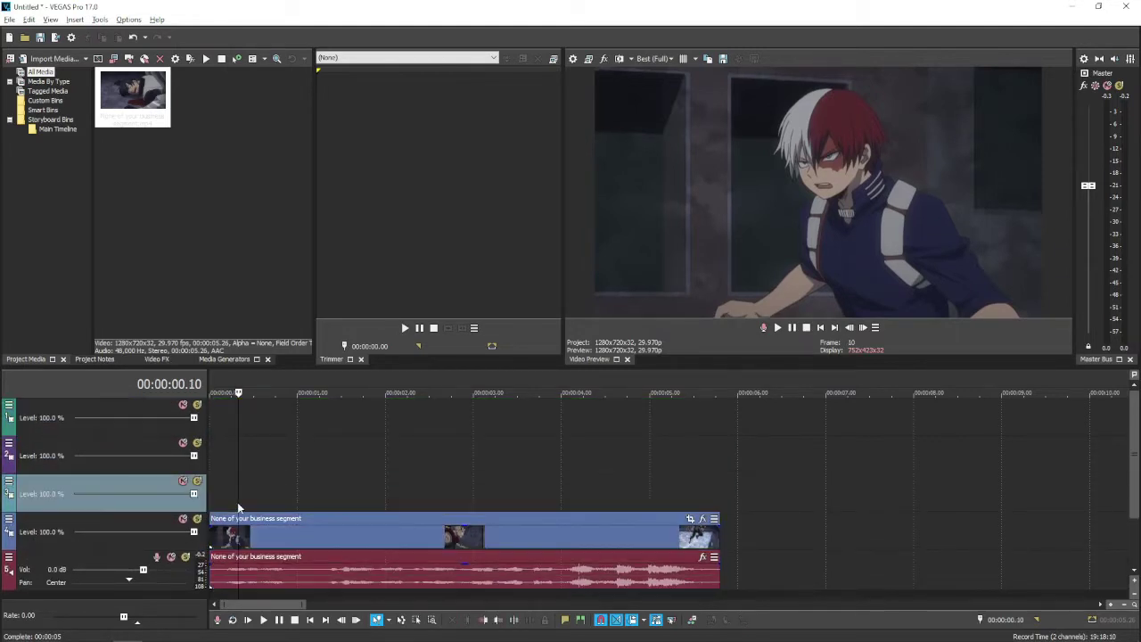
left_click(211, 501)
left_click(220, 501)
left_click(211, 501)
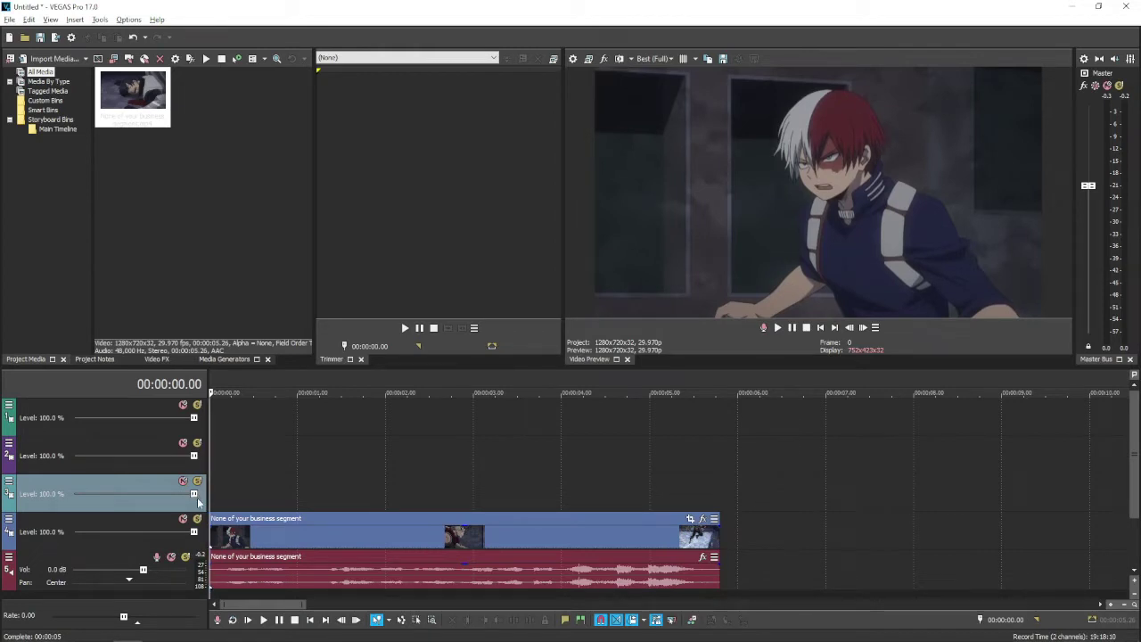
key("space")
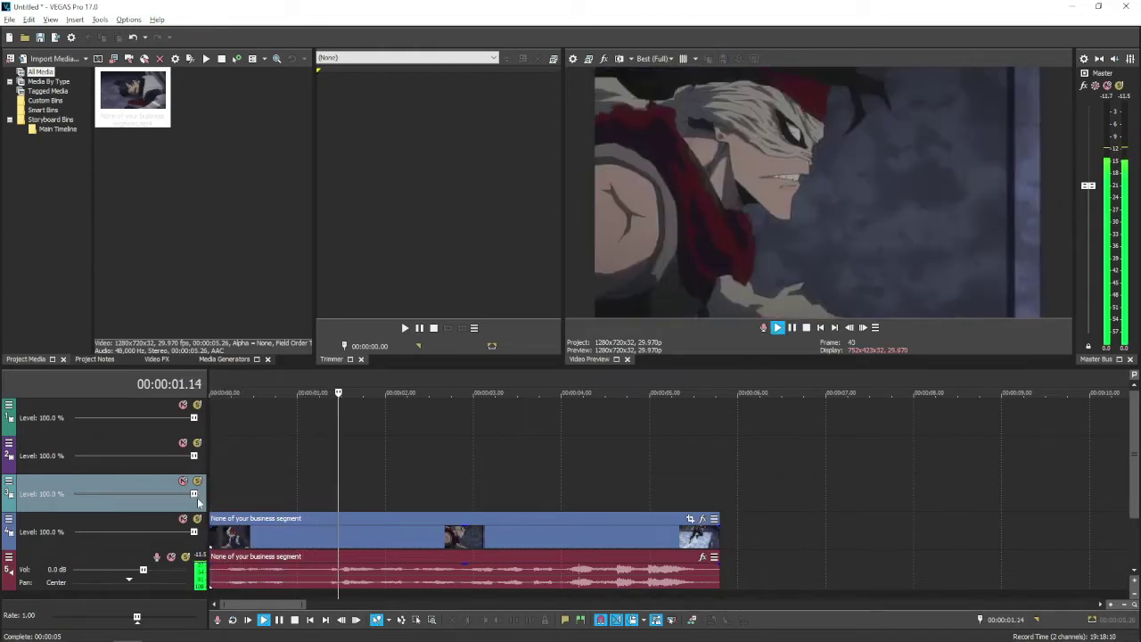
left_click(225, 539)
key("space")
Place the playhead at frame 6 of the clip, on the frame where Todoroki's mouth is closed
left_click(224, 539)
mouse_move(222, 536)
left_mouse_down()
mouse_move(257, 538)
mouse_move(226, 540)
left_mouse_up()
scroll(484, 507, "up", 3)
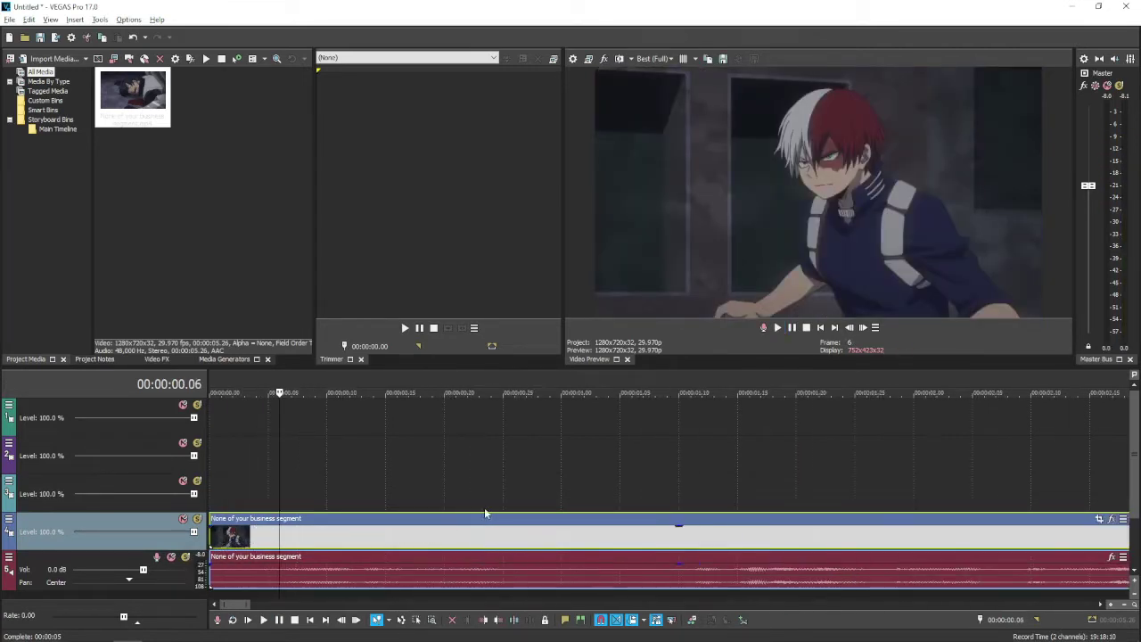
scroll(463, 539, "down", 1)
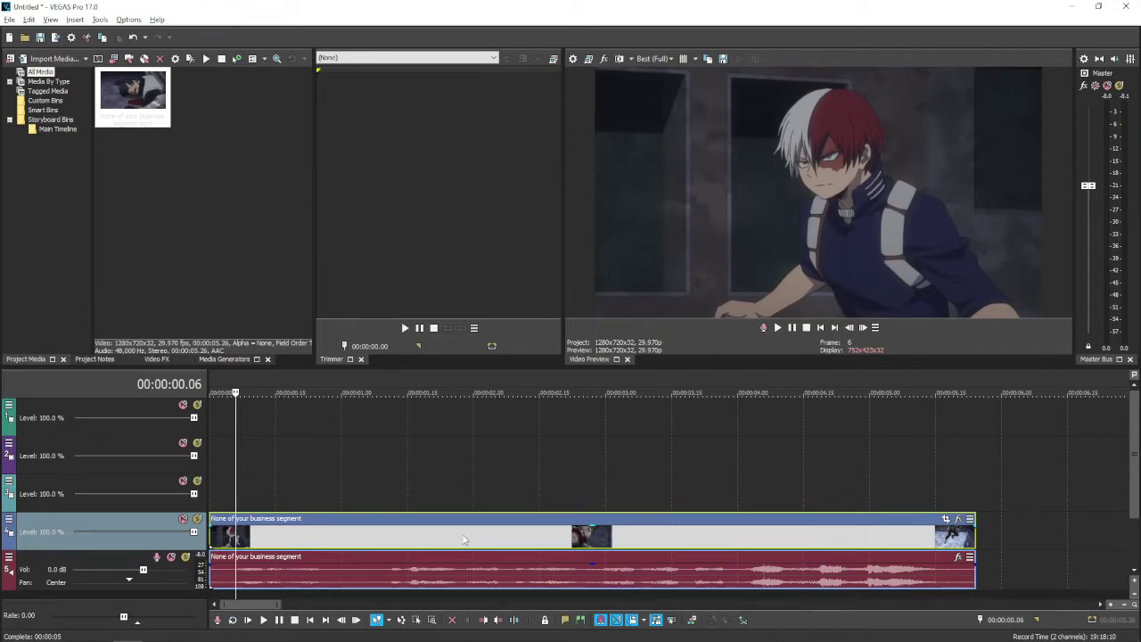
Start saving a snapshot of the current frame to file and browse to the Ep6 folder inside MHAbridged
left_click(723, 58)
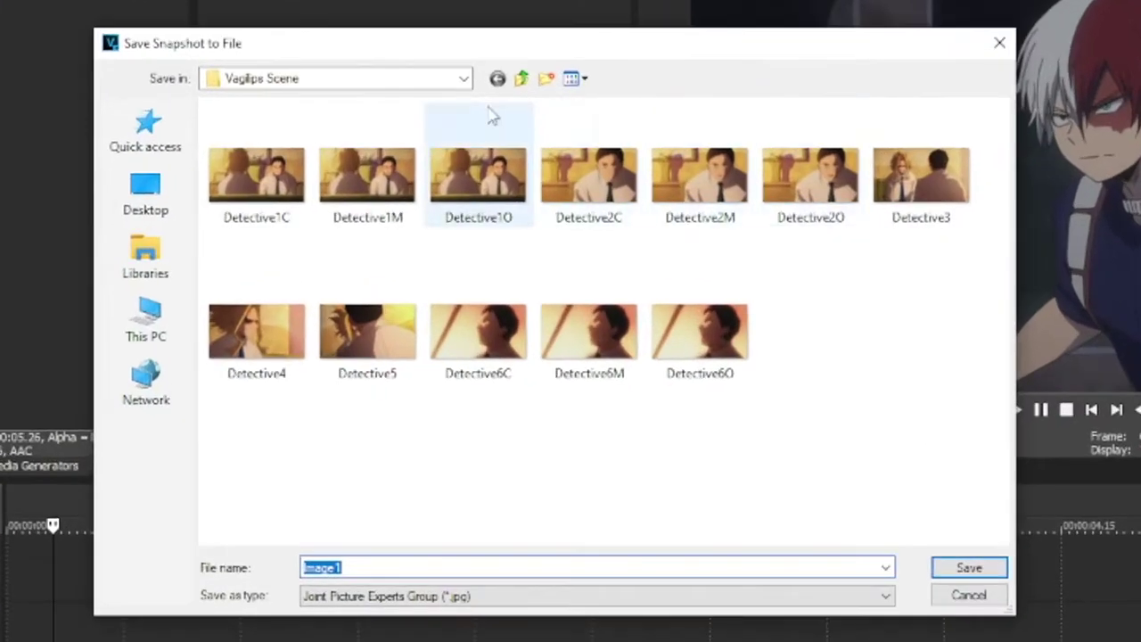
left_click(524, 80)
left_click(523, 79)
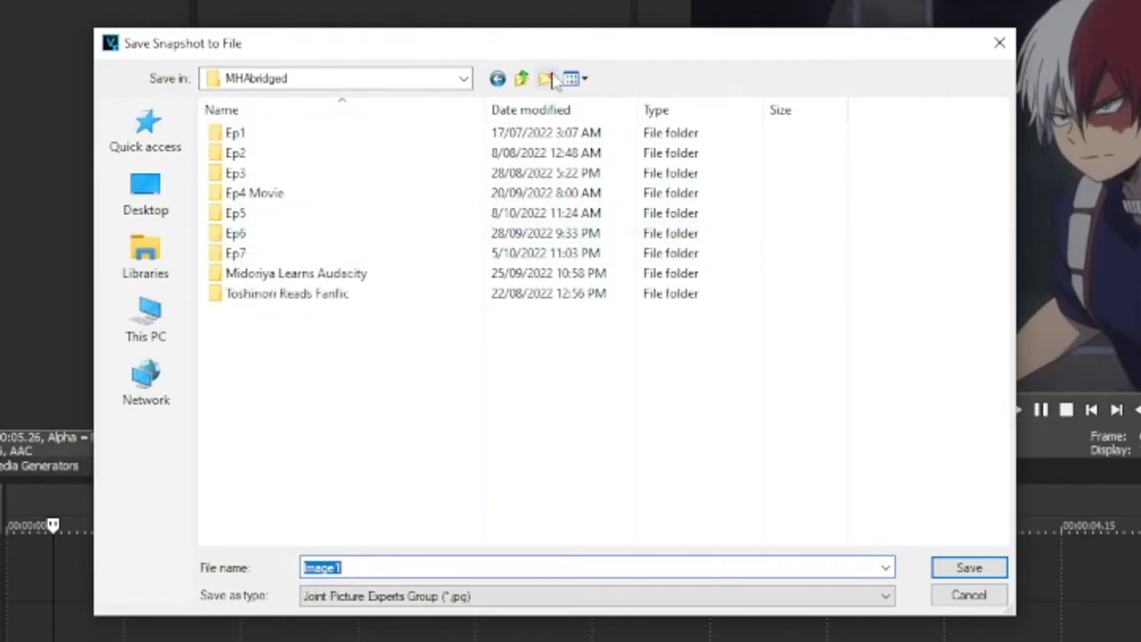
double_click(239, 233)
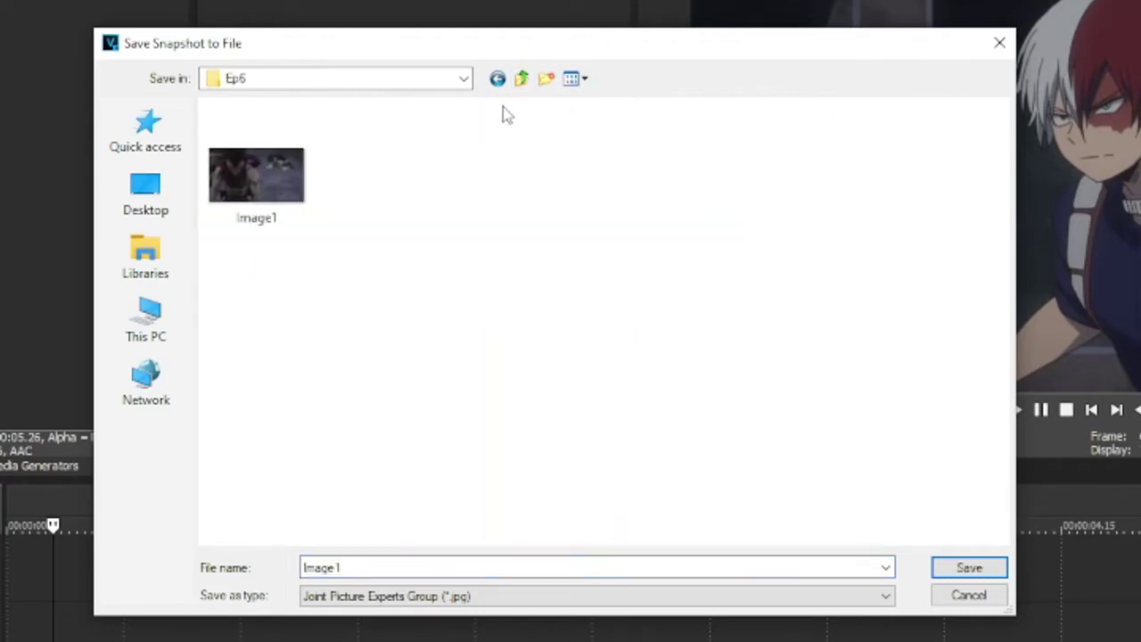
Create a folder named "Scene - Todoroki vs Stain" inside Ep6 and open it as the save location
left_click(546, 78)
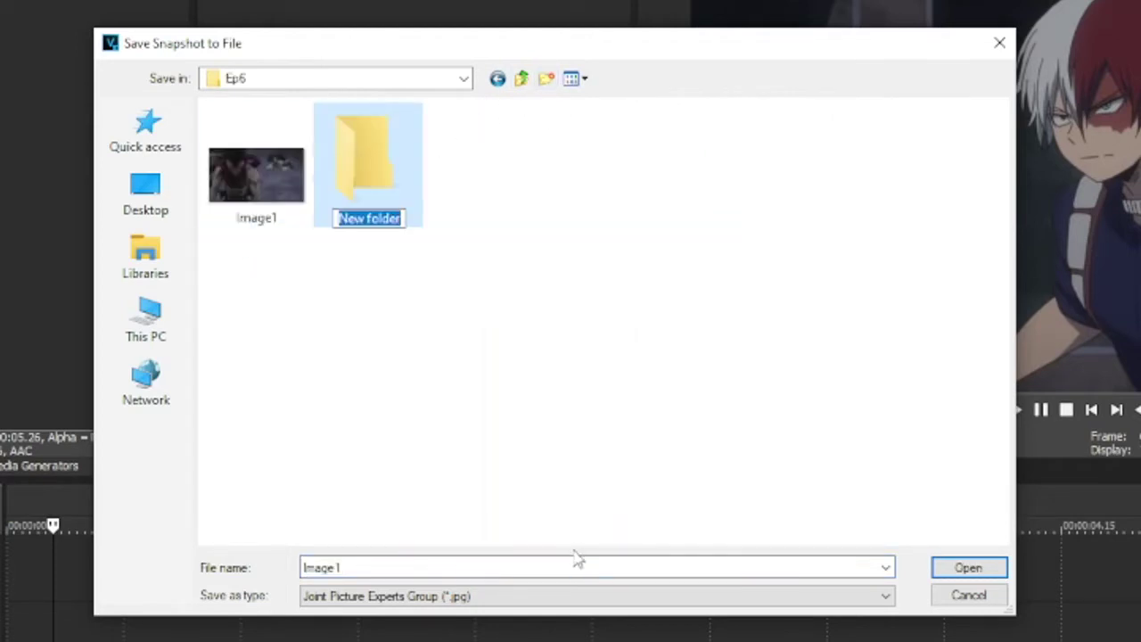
type("Scenes")
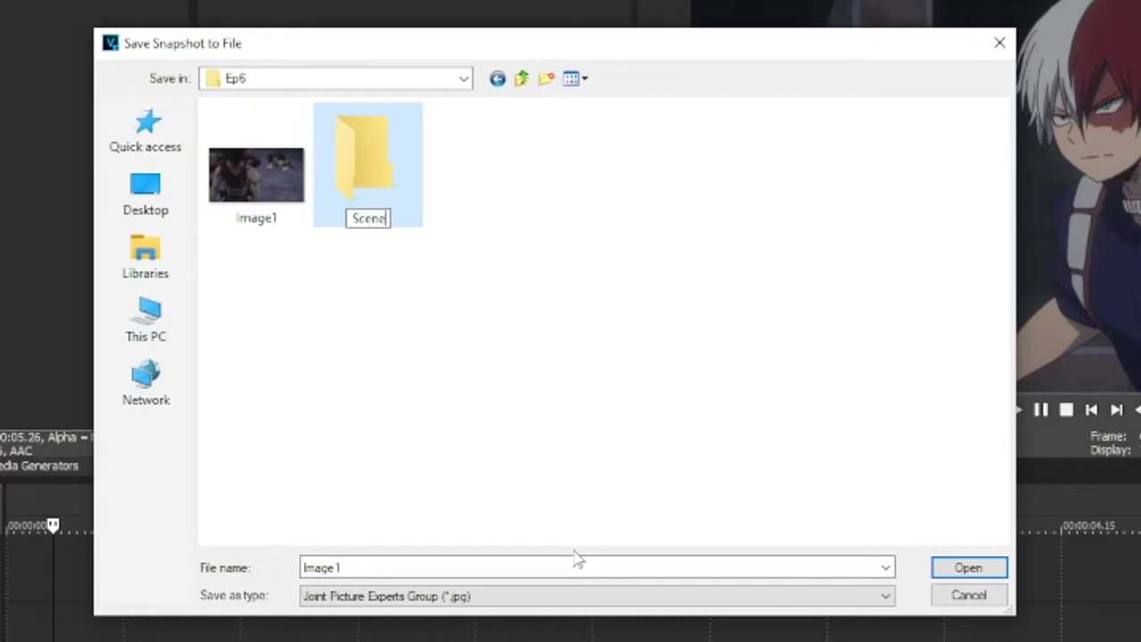
key("BackSpace")
type("- Todoroki")
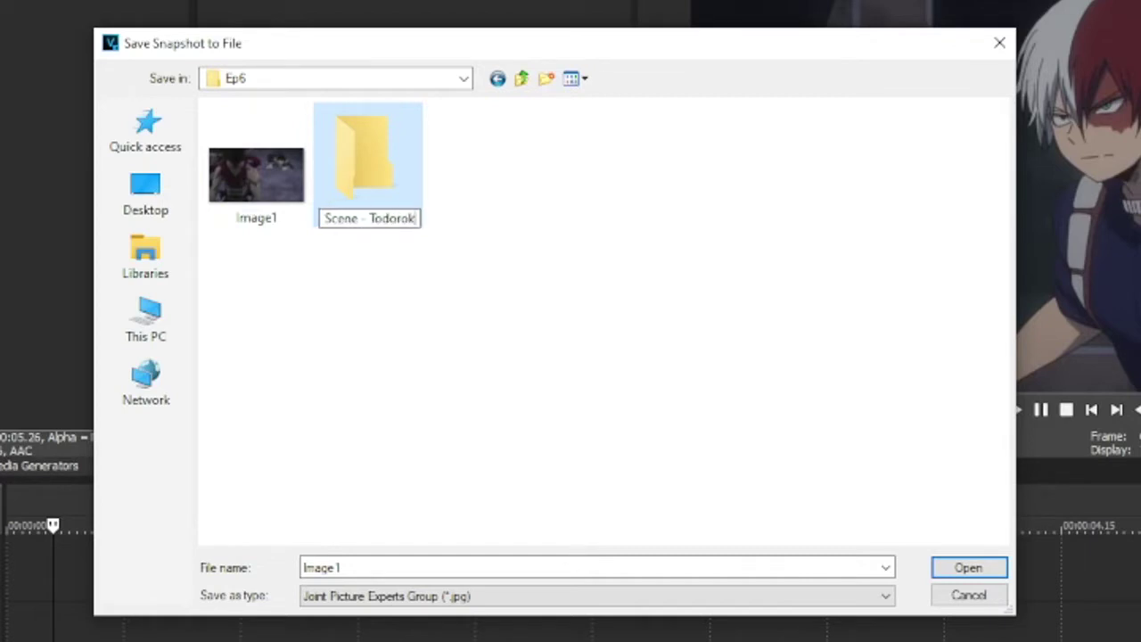
type(" vs Stain")
key("Return")
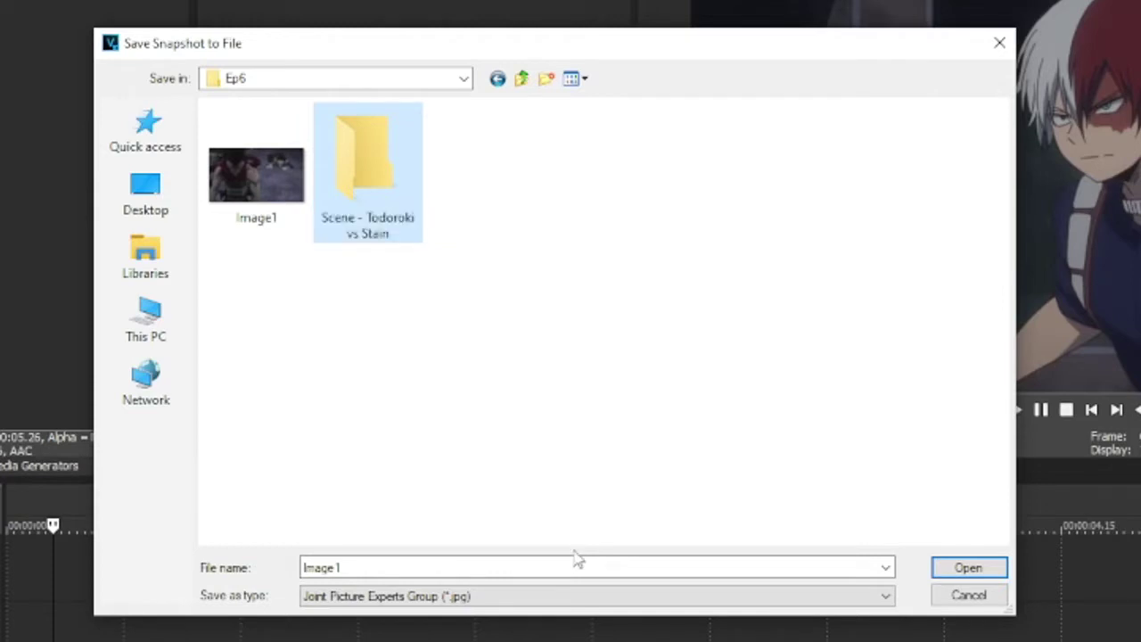
double_click(355, 217)
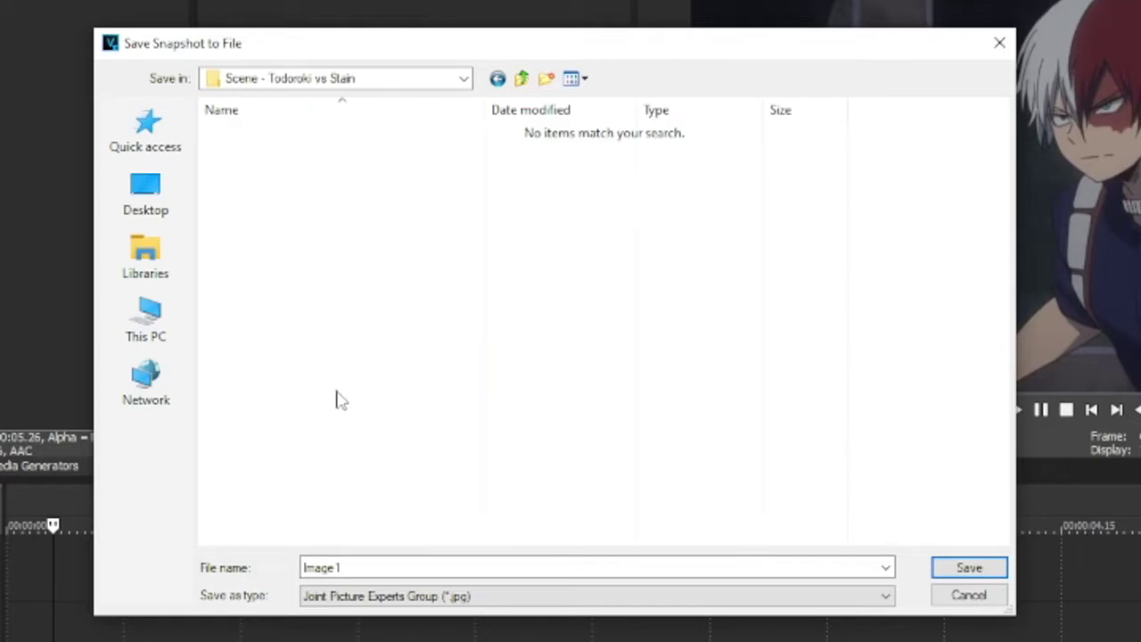
Save the closed-mouth snapshot as a JPG named Todoroki1C
double_click(365, 567)
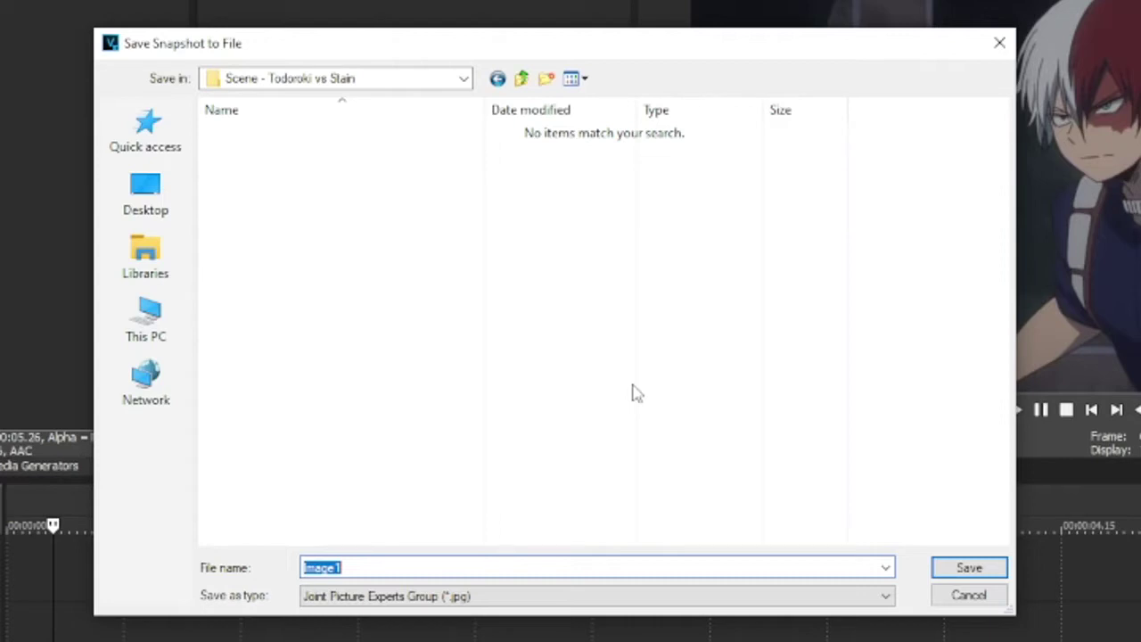
type("Todo")
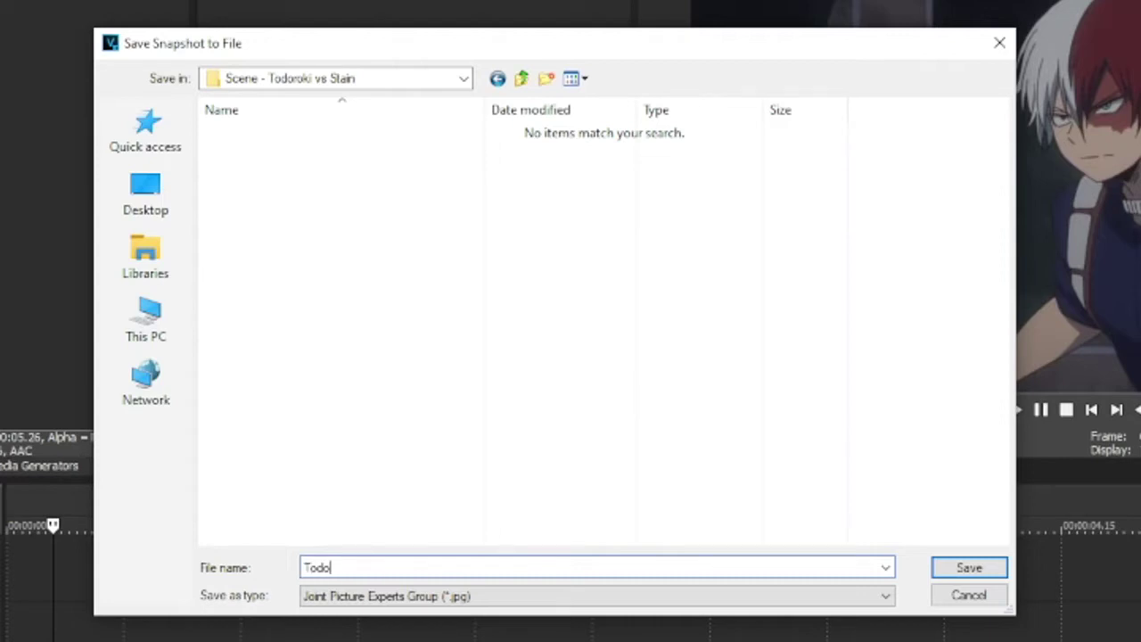
type("roki1C")
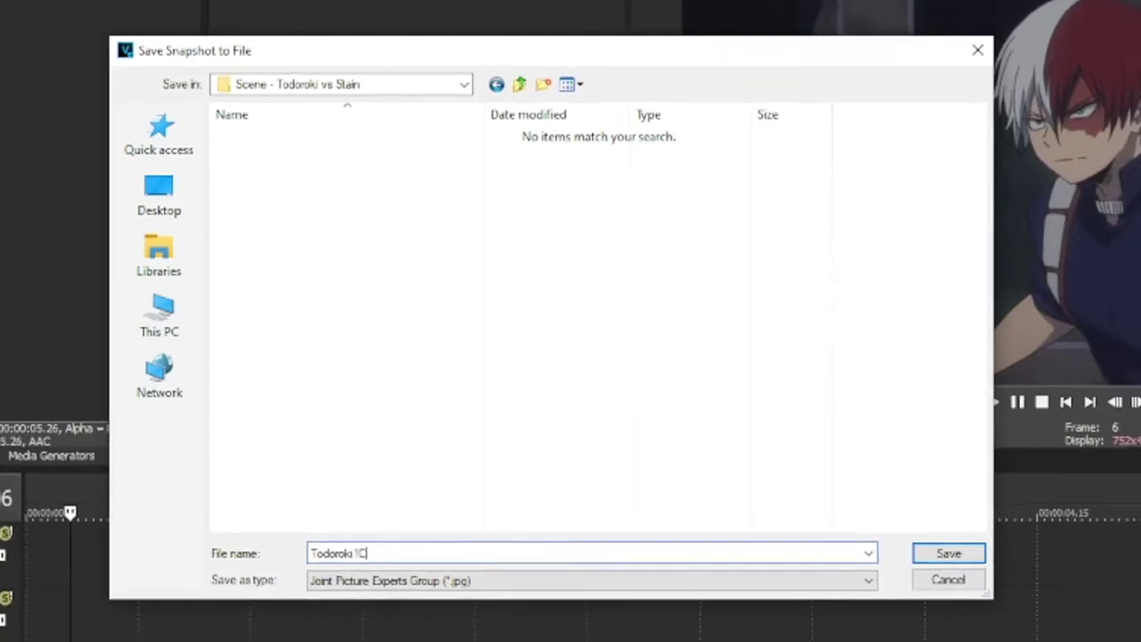
key("Return")
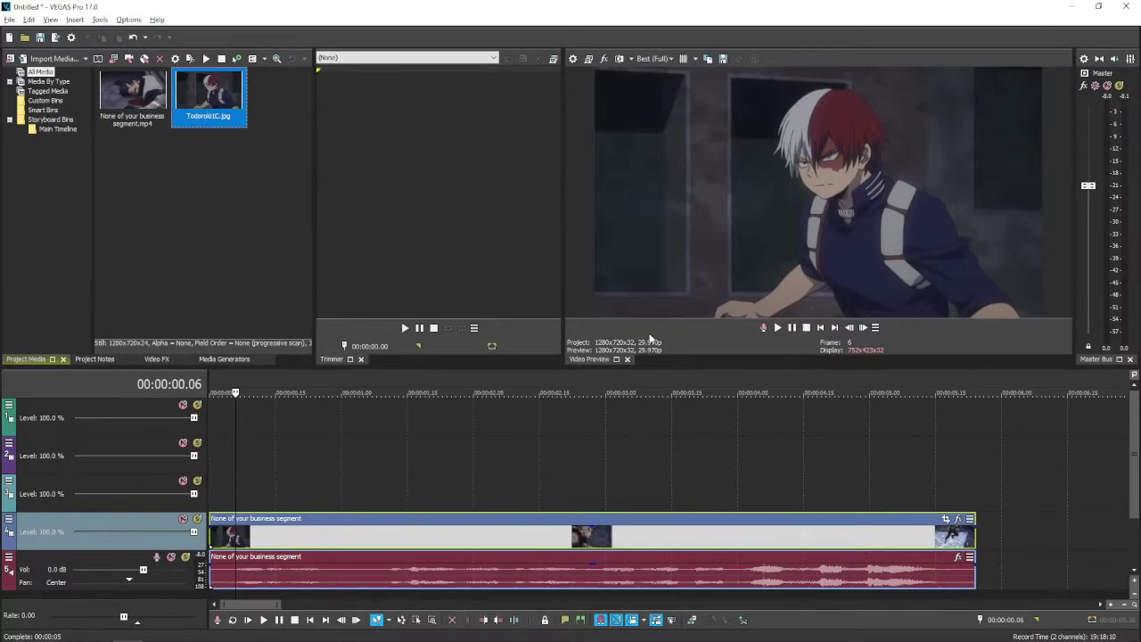
Step forward to frame 11, showing the half-open mouth, and save a snapshot of it as Todoroki1M
left_click(863, 327)
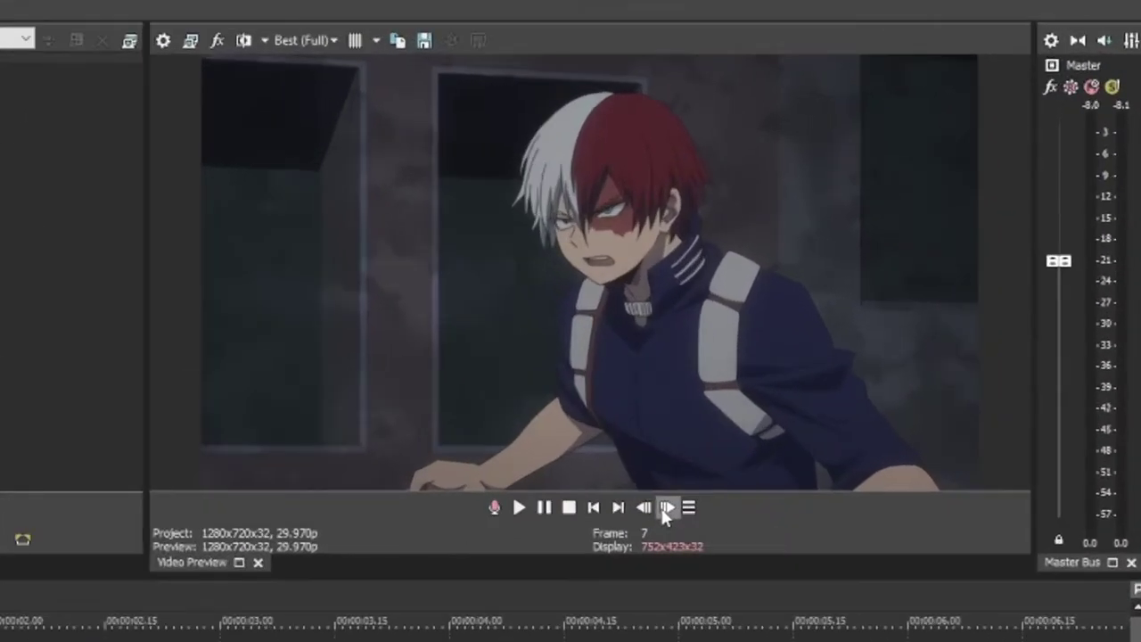
left_click(667, 507)
left_click(667, 507)
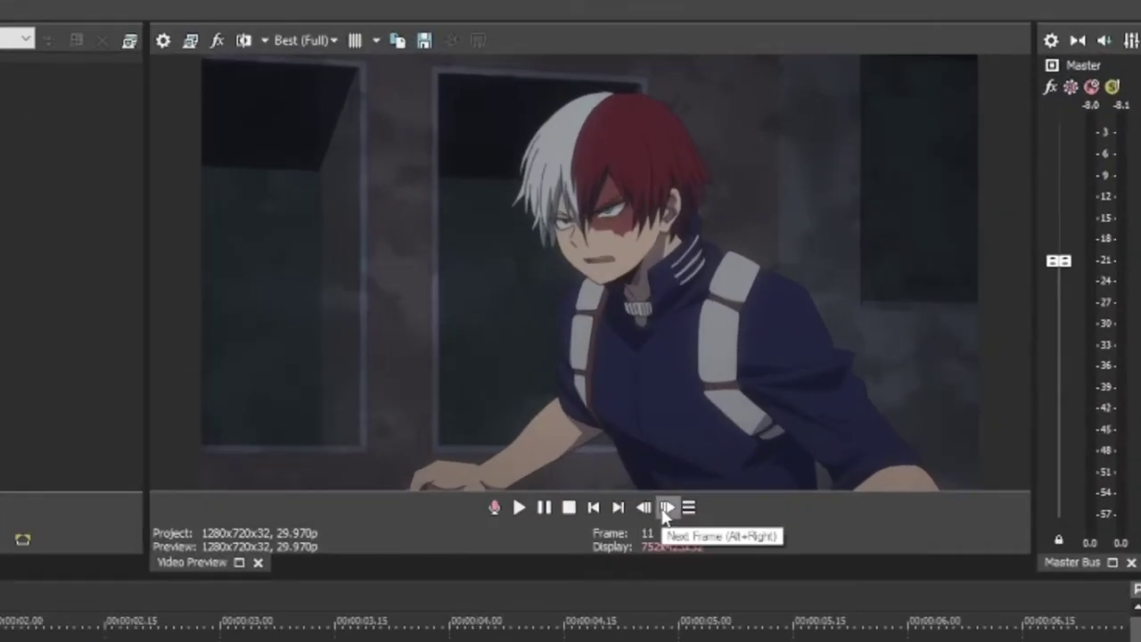
left_click(424, 41)
type("Todoroki")
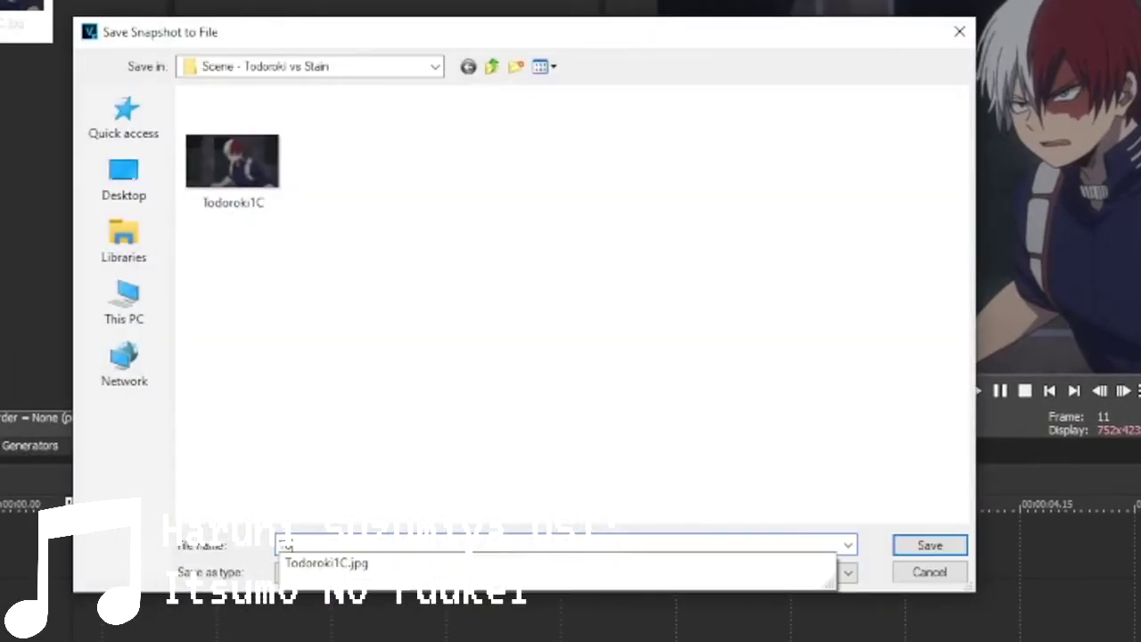
type("1M")
key("Return")
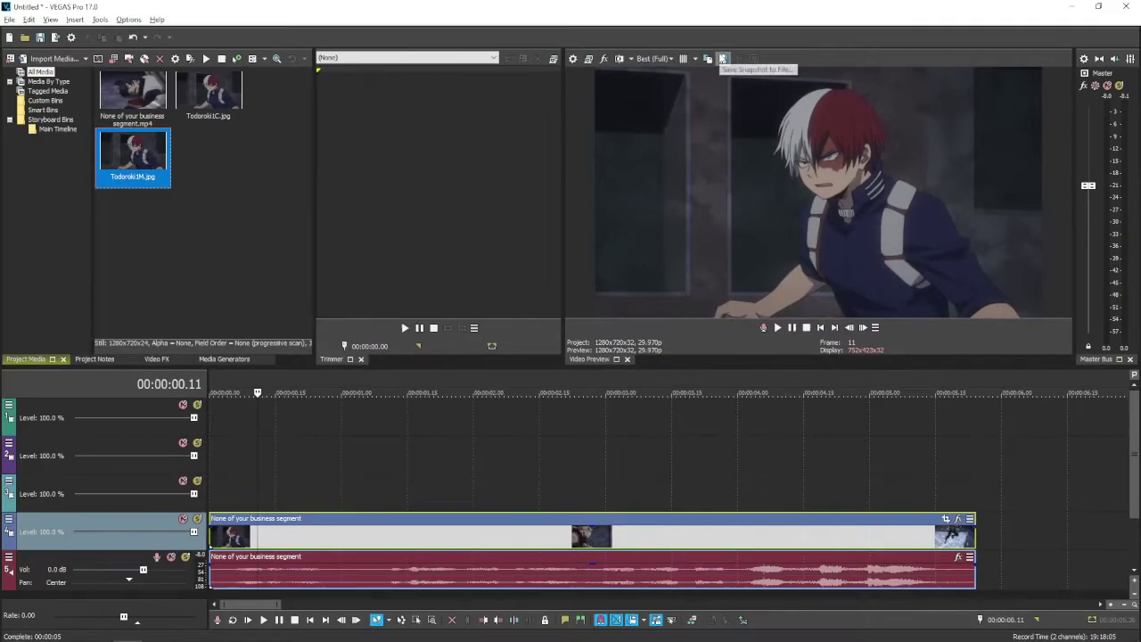
Step back to frame 10, showing the open mouth, and save a snapshot of it as Todoroki1O
left_click(848, 327)
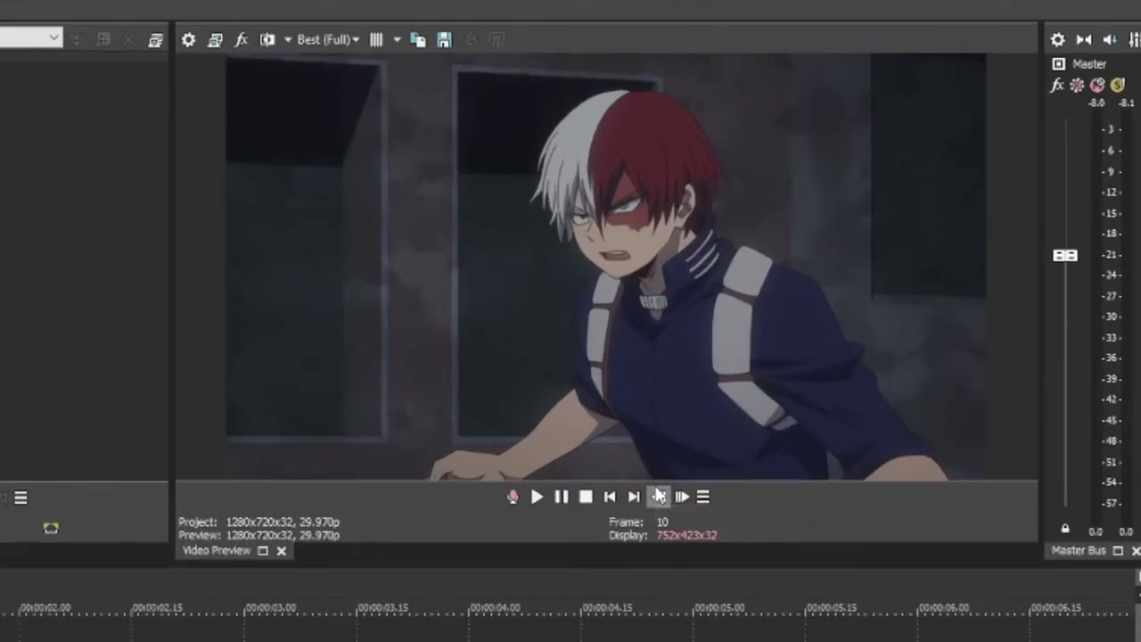
left_click(446, 40)
type("Todo")
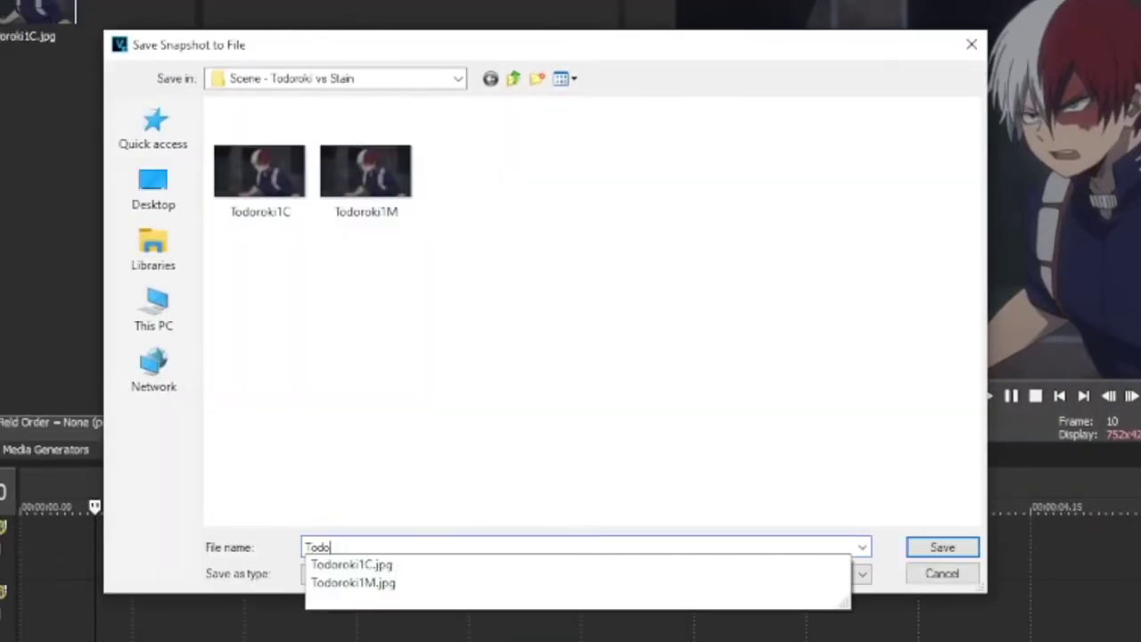
type("roki1O")
key("Return")
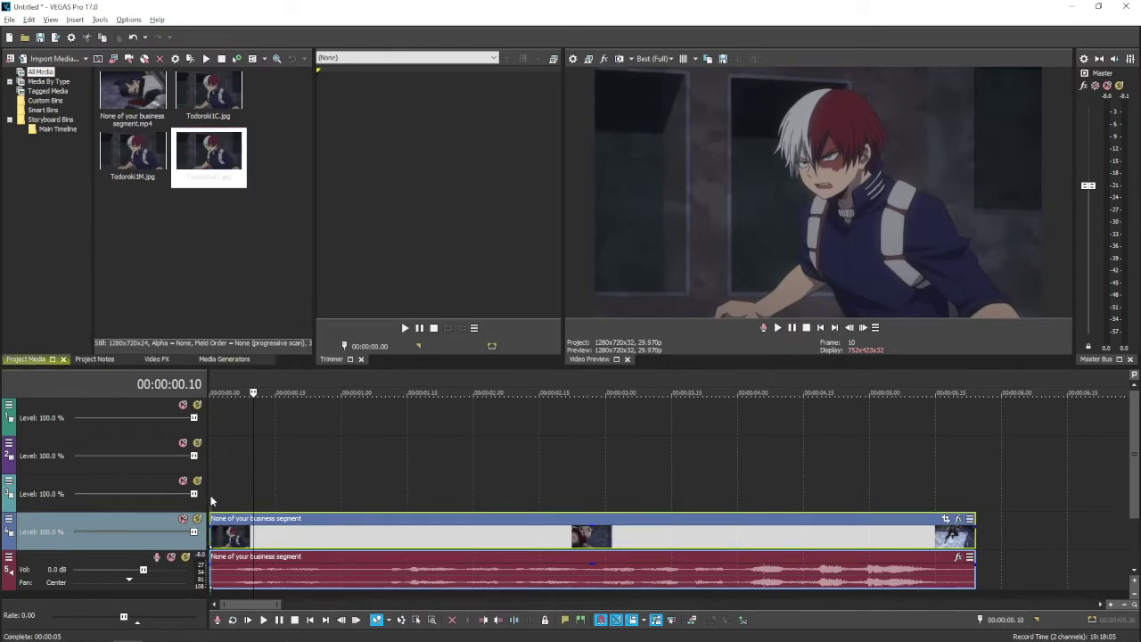
Place Todoroki1C.jpg at the start of the third track and extend it to about 3.8 seconds, just before the ice shot
left_click(210, 502)
left_click_drag(205, 114, 195, 497)
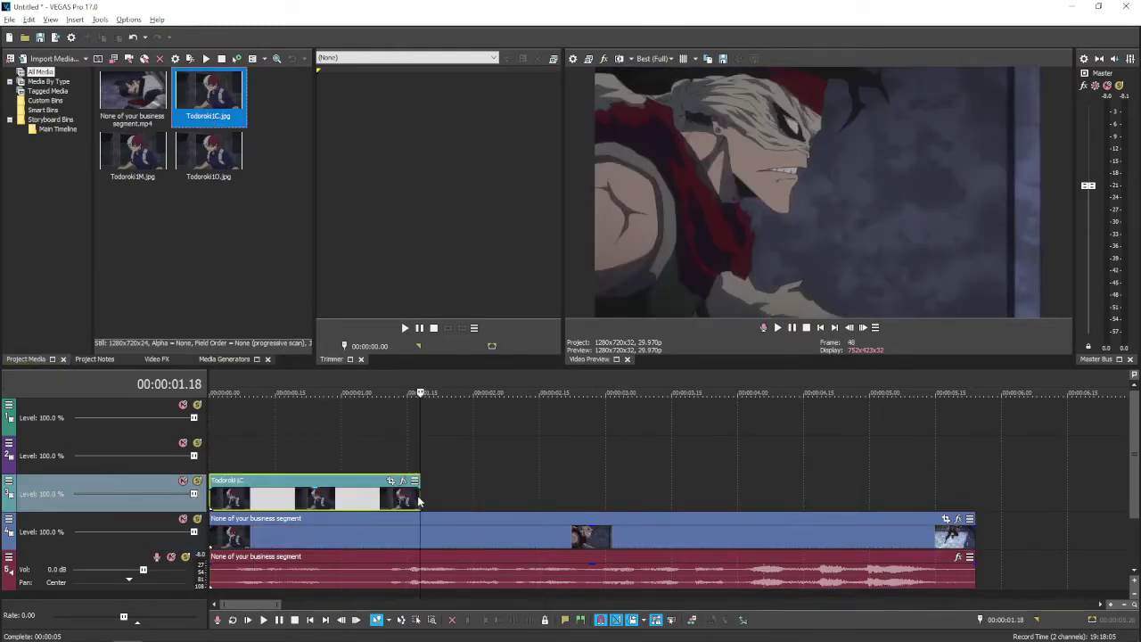
left_click_drag(420, 502, 611, 501)
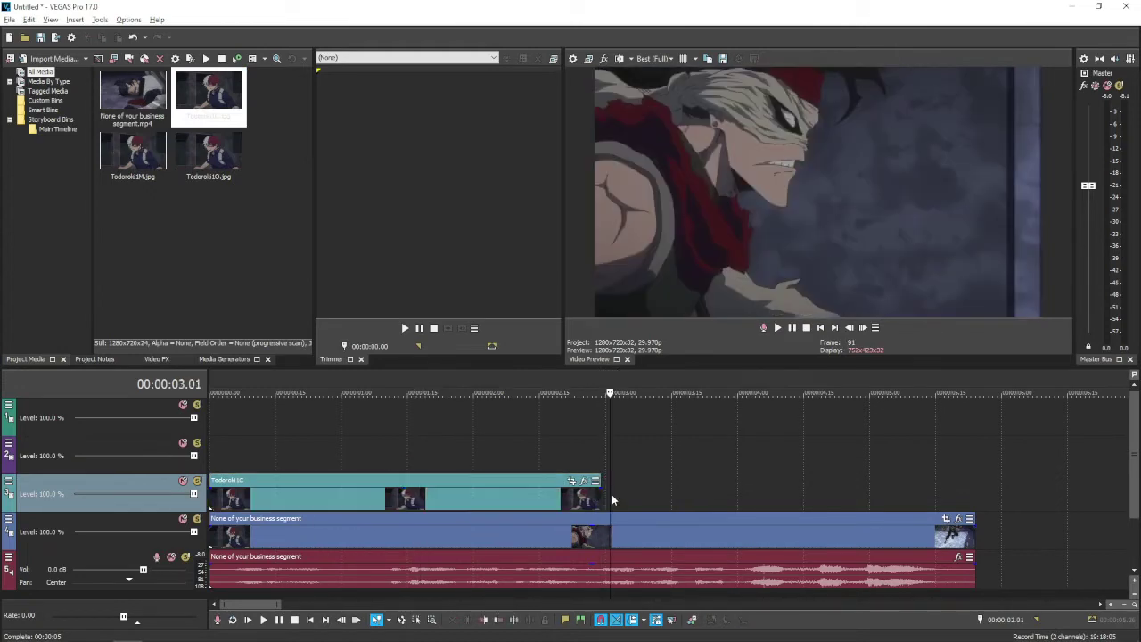
left_click(763, 500)
left_click(733, 500)
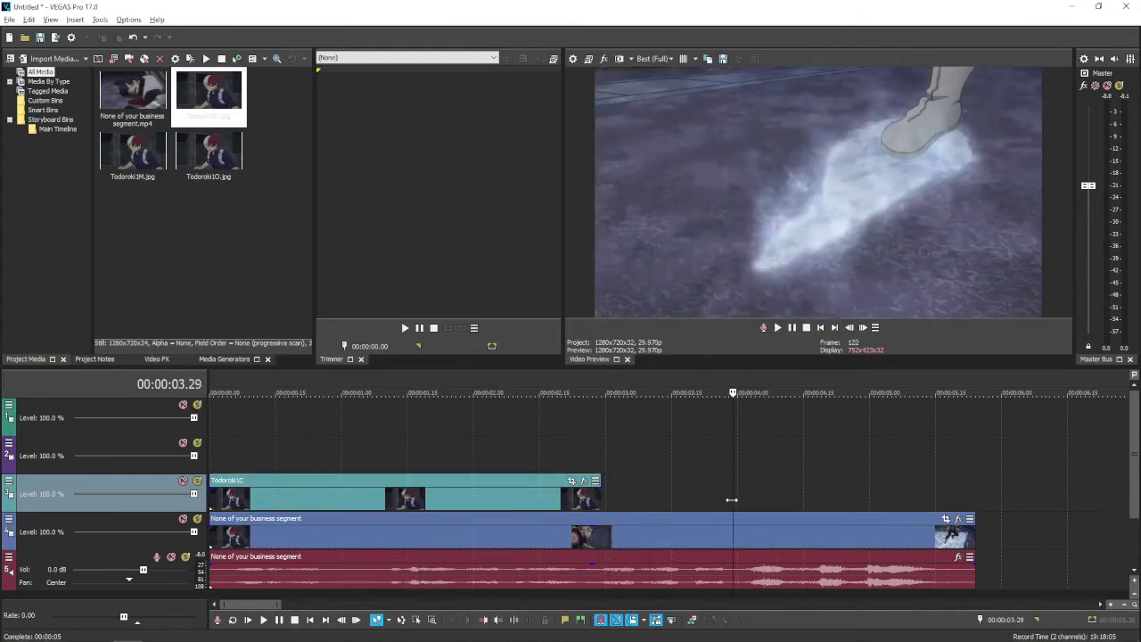
left_click(717, 501)
left_click(719, 501)
left_click_drag(600, 500, 718, 499)
Place Todoroki1O.jpg on the first track and Todoroki1M.jpg on the second, both starting at zero and matching Todoroki1C's length
left_click(839, 394)
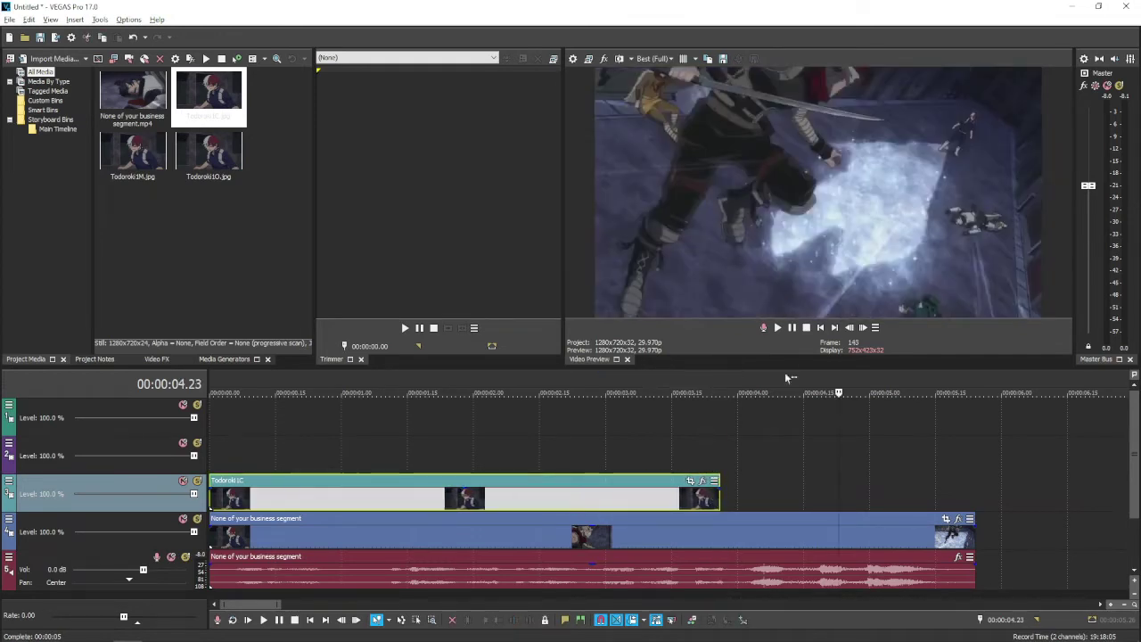
left_click(821, 328)
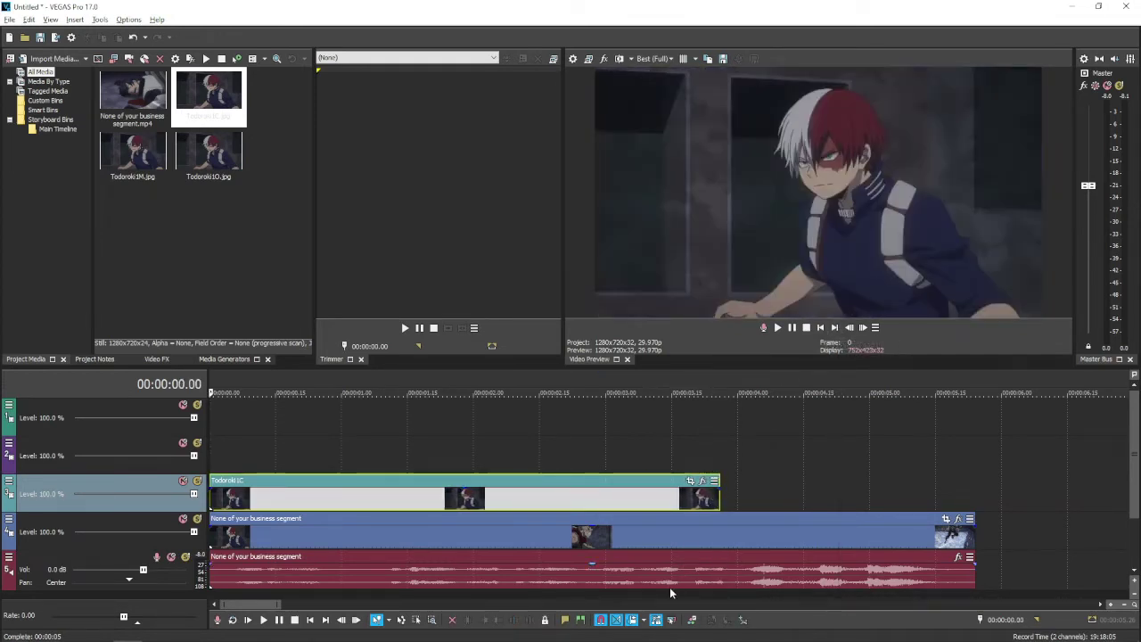
left_click_drag(204, 172, 718, 446)
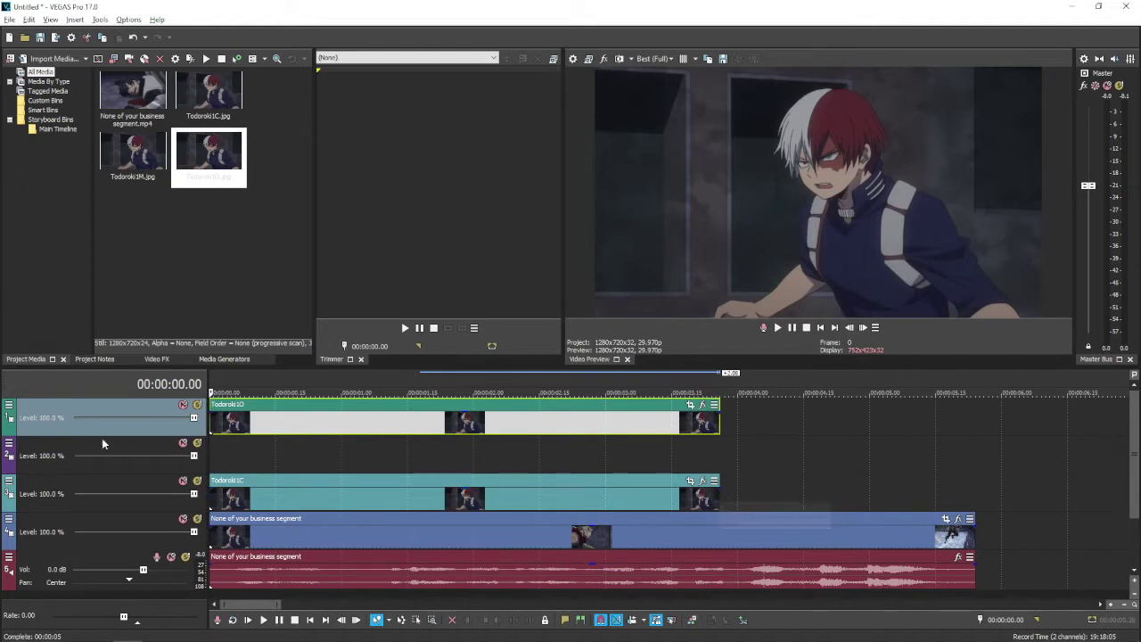
left_click_drag(138, 160, 331, 470)
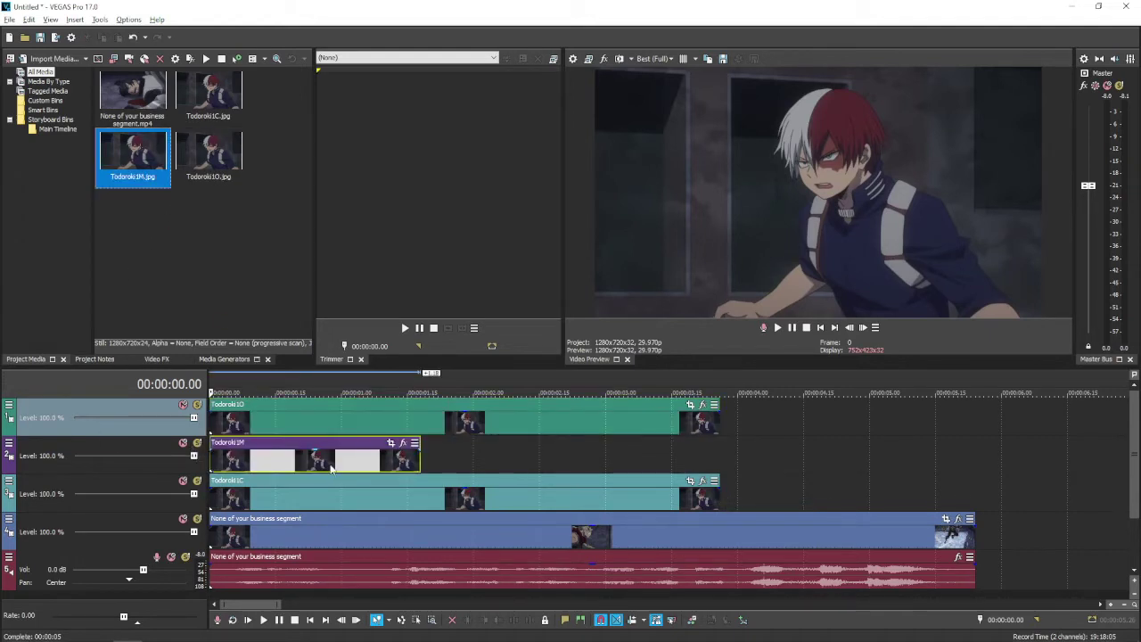
left_click_drag(419, 463, 720, 461)
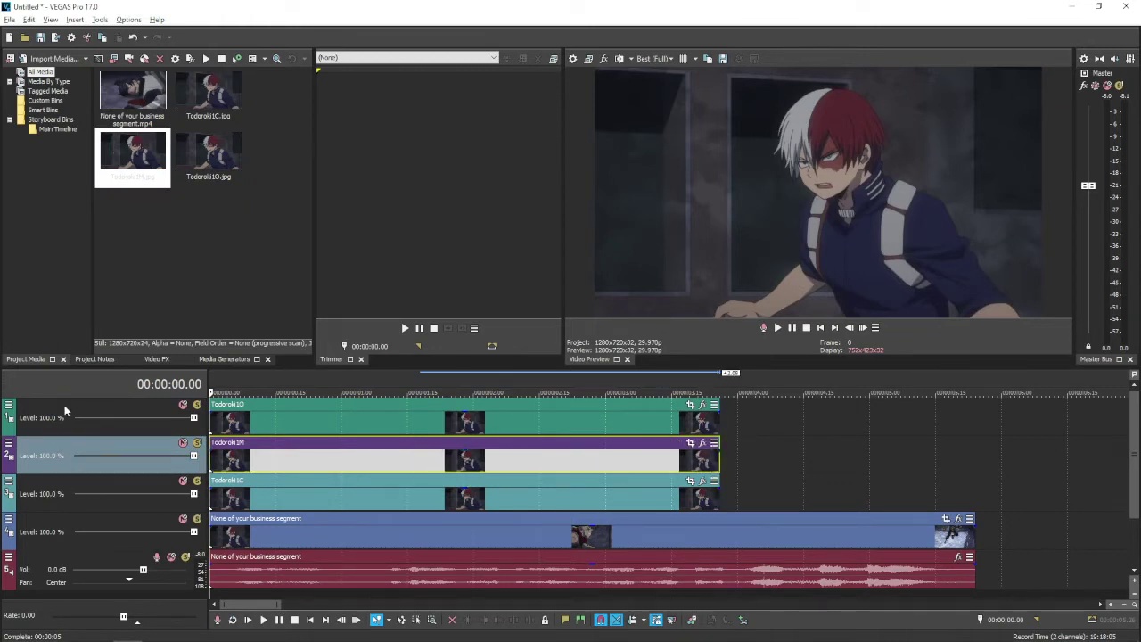
Trim the start of Todoroki1O on the first track to 00:00:00.06, where the dialogue's first syllable begins
left_click(211, 420)
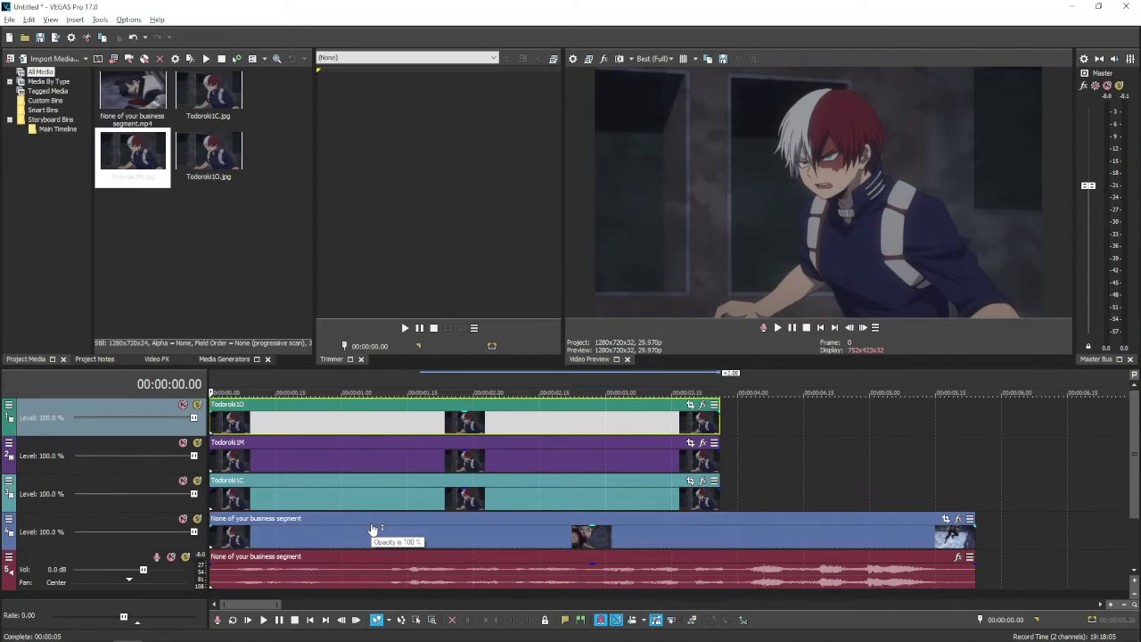
scroll(374, 530, "up", 3)
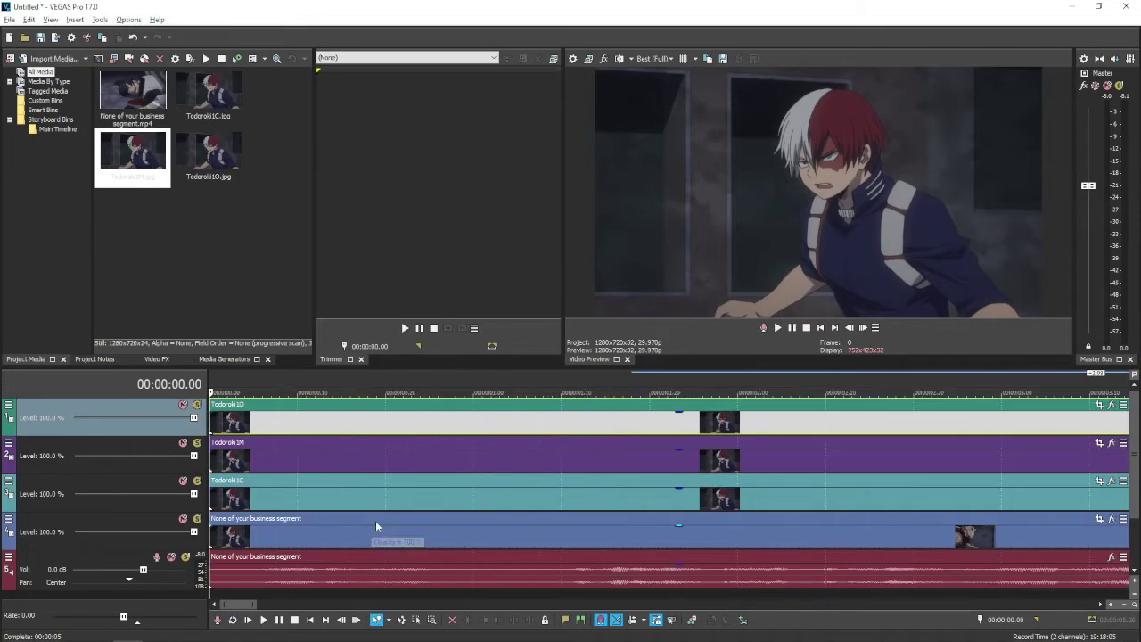
left_click(259, 442)
key("space")
key("space")
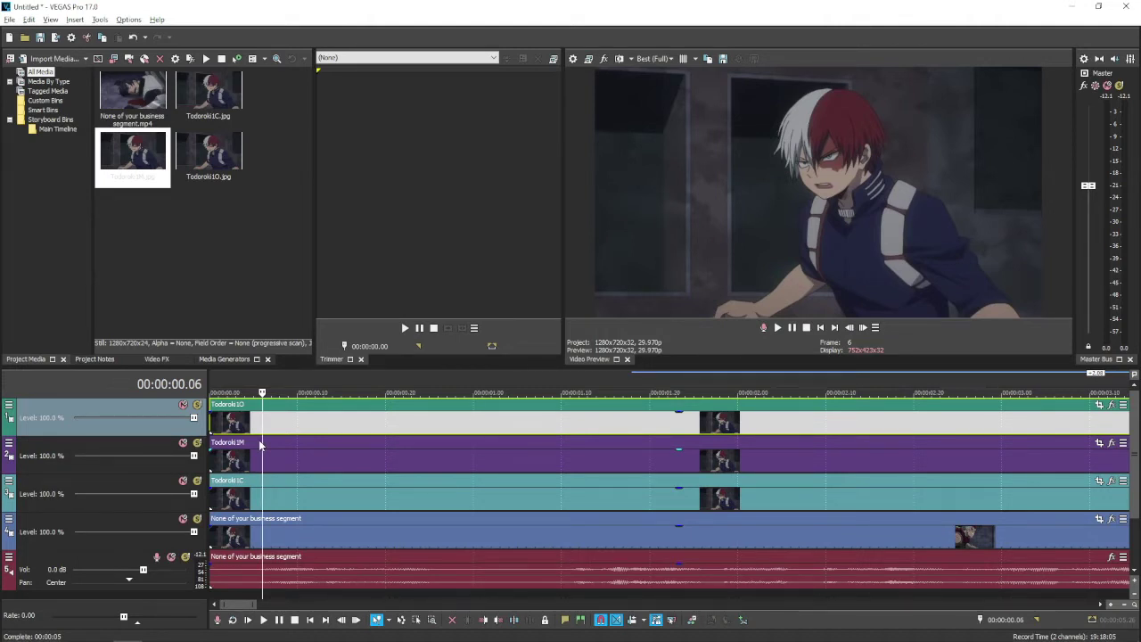
key("alt+bracketleft")
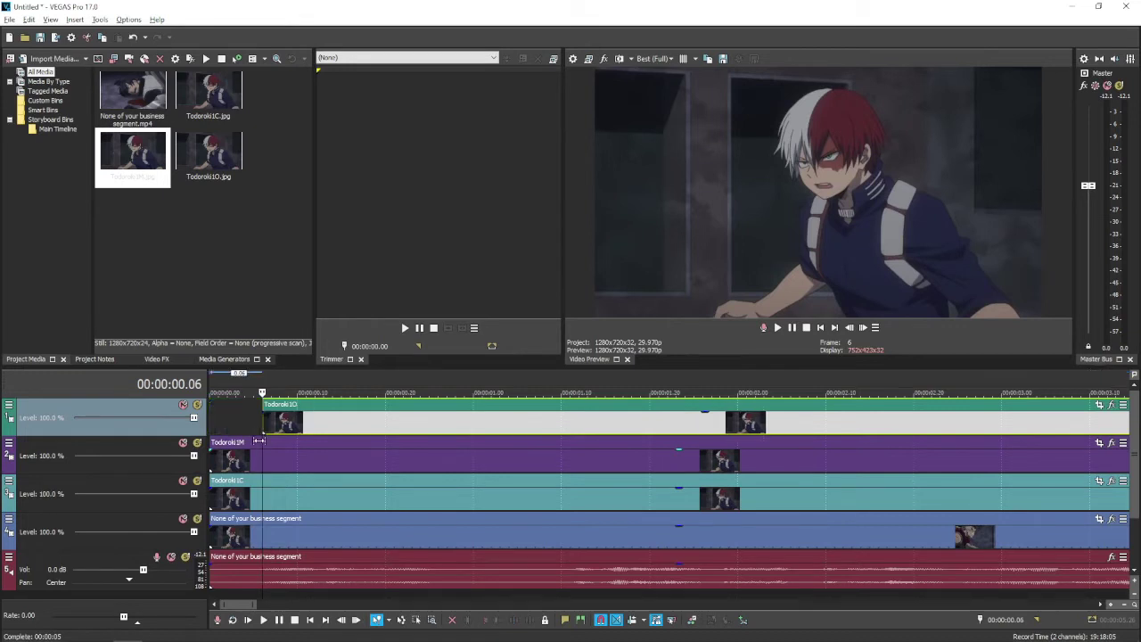
Split Todoroki1O at 00:00:00.11 and trim the start of the remaining part to 00:00:00.14
key("Right")
key("Right")
key("Right")
key("Right")
key("Right")
key("s")
key("Right")
key("Right")
key("Right")
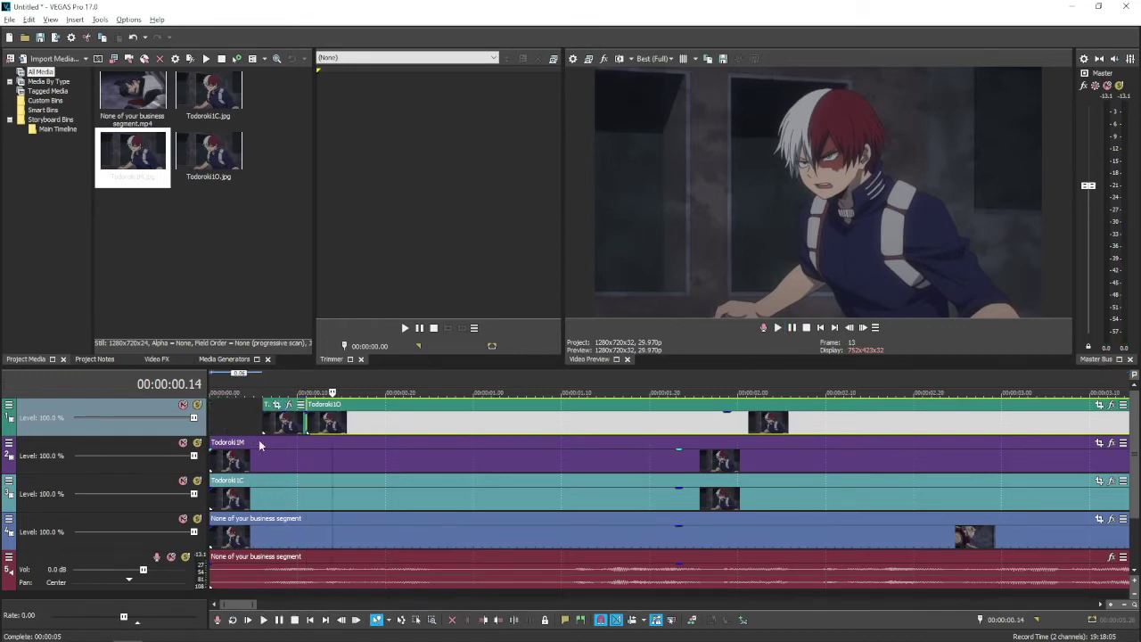
key("alt+bracketleft")
Split the second Todoroki1O segment at 00:00:00.26 and trim the start of the remainder to 00:00:01.10
key("Right")
key("Right")
key("Right")
key("Right")
key("Right")
key("Right")
key("Right")
key("Right")
key("Right")
key("Right")
key("Right")
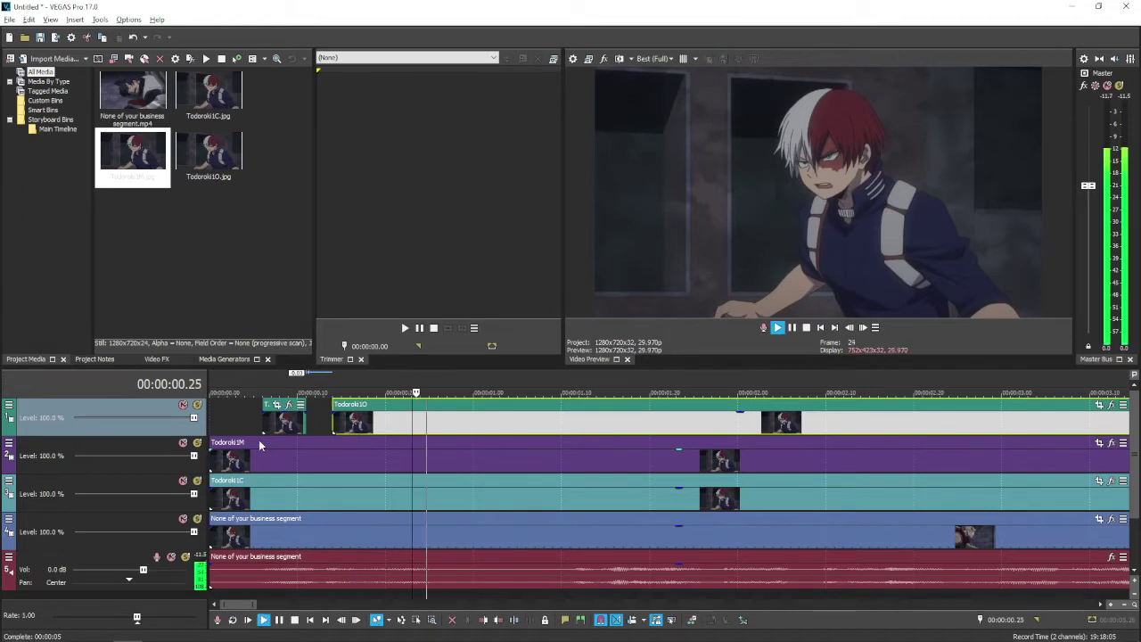
key("Right")
key("s")
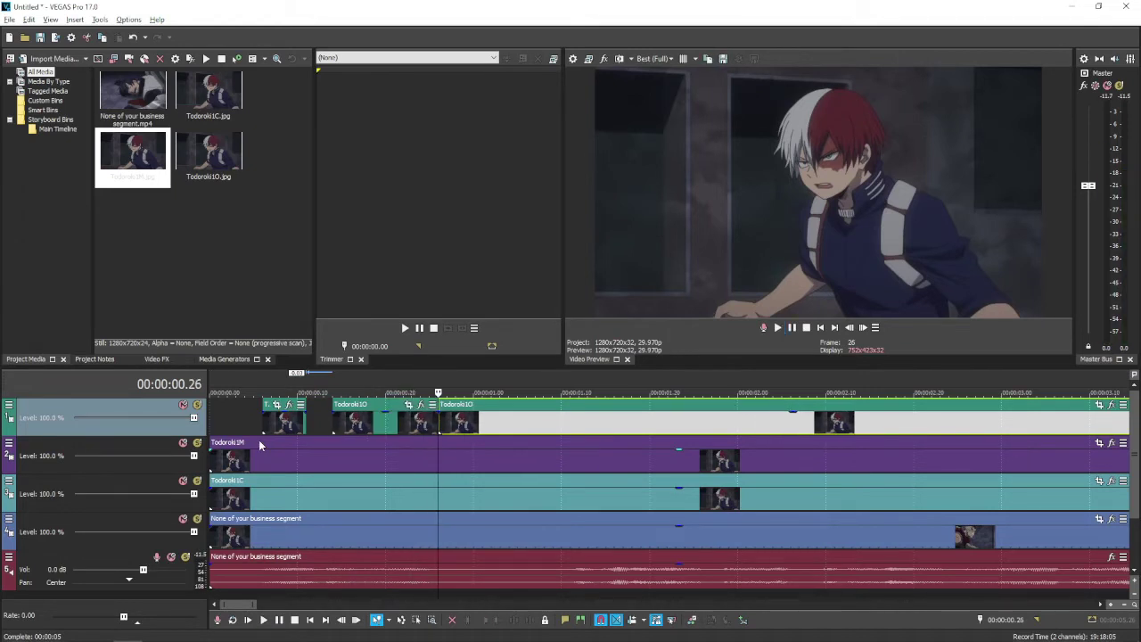
key("space")
key("space")
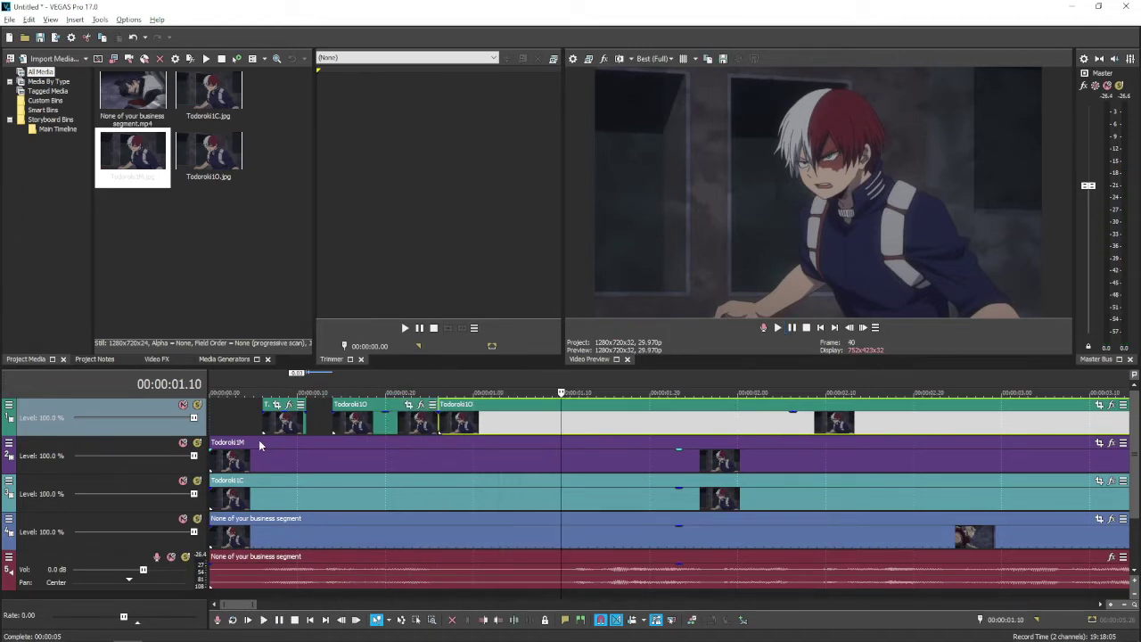
key("alt+bracketleft")
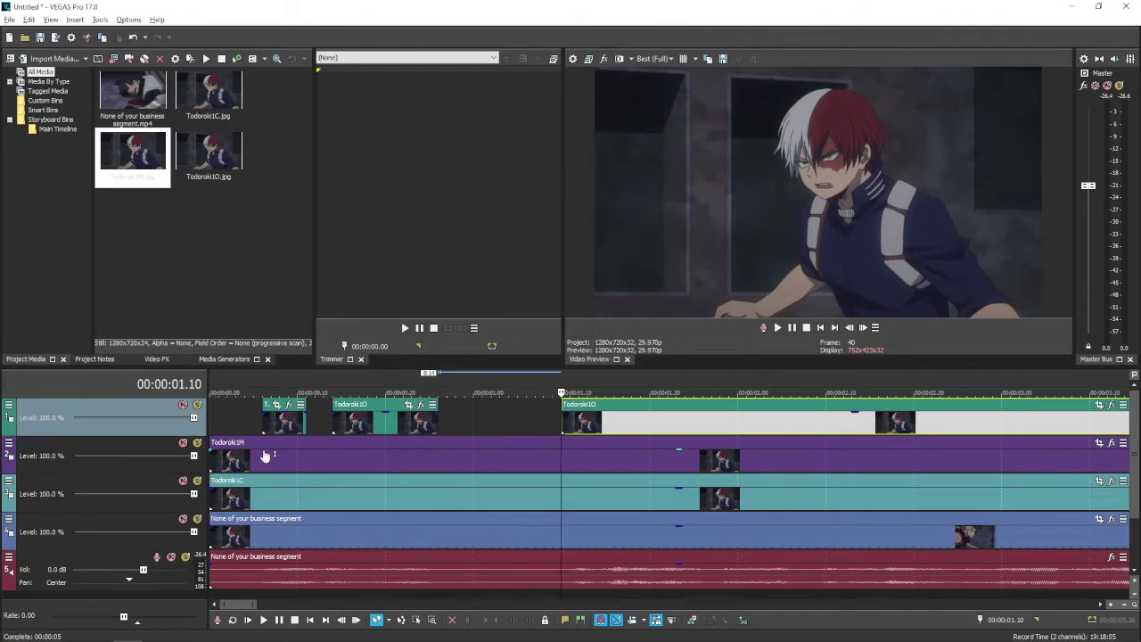
Trim the start of Todoroki1M on the second track to 00:00:00.05, one frame before the first Todoroki1O segment
left_click(254, 460)
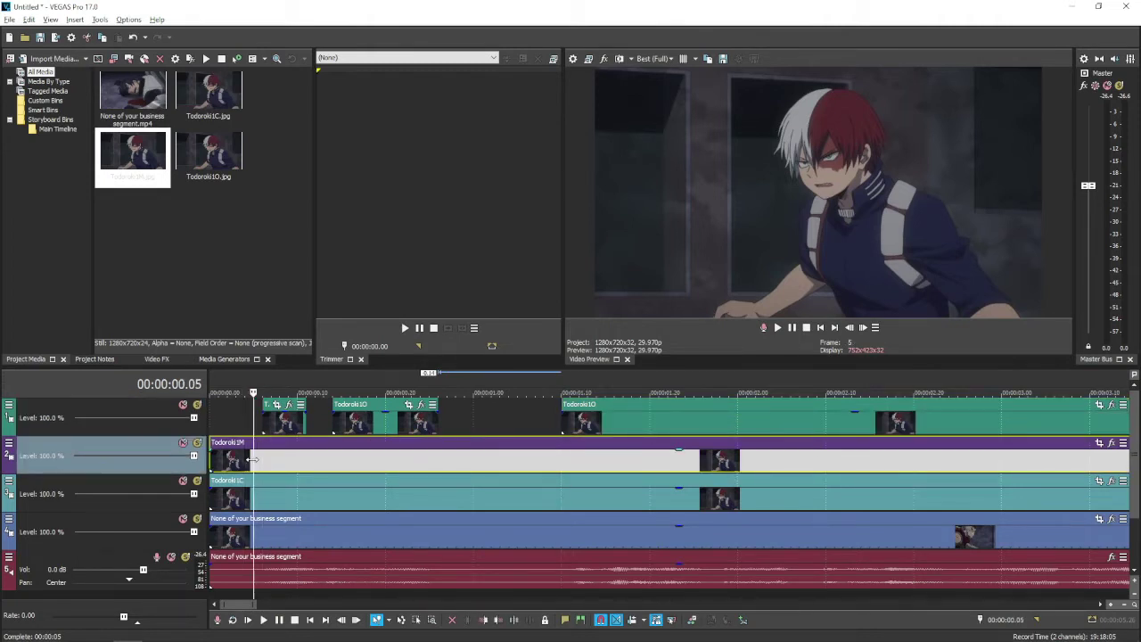
key("alt+bracketleft")
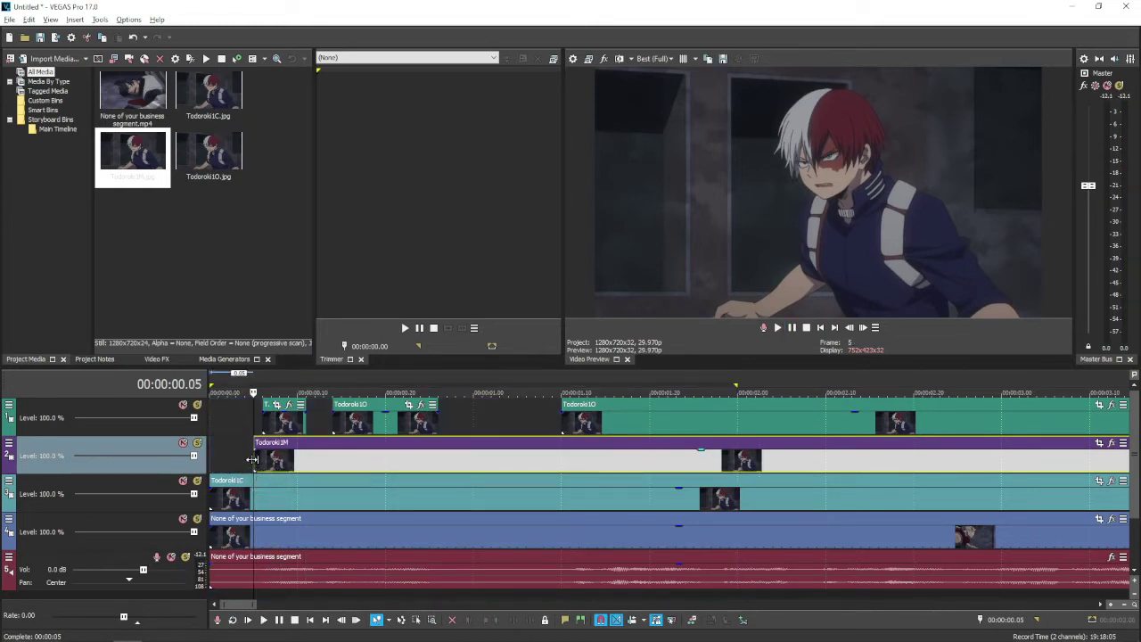
key("Left")
key("Left")
key("Left")
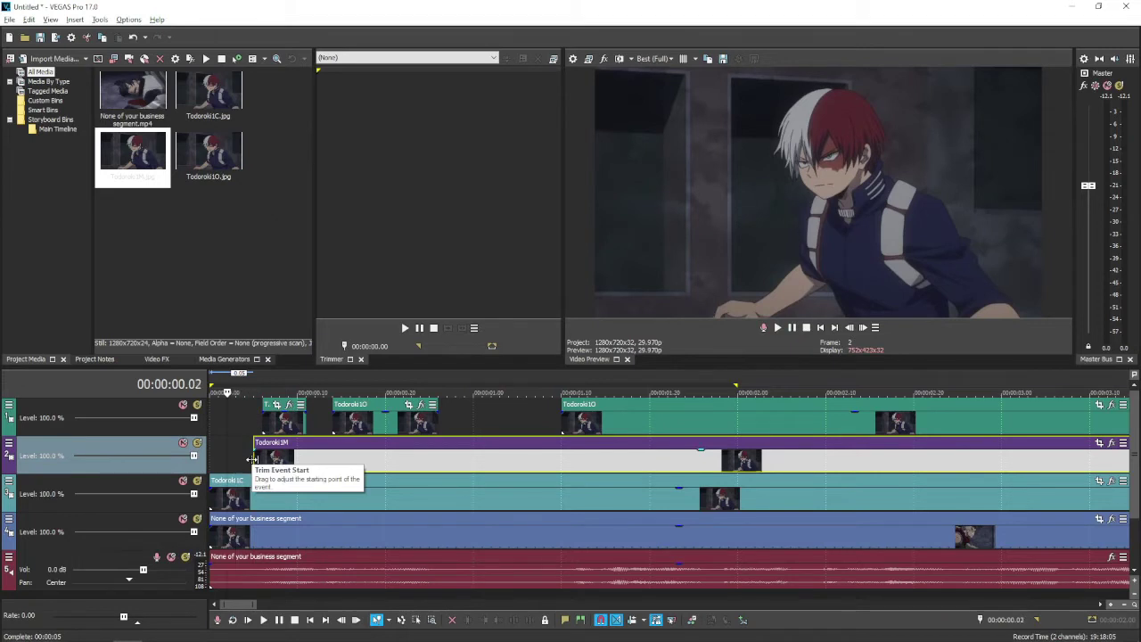
Split Todoroki1M at 00:00:00.12 and trim the start of the remaining part to 00:00:00.13
key("space")
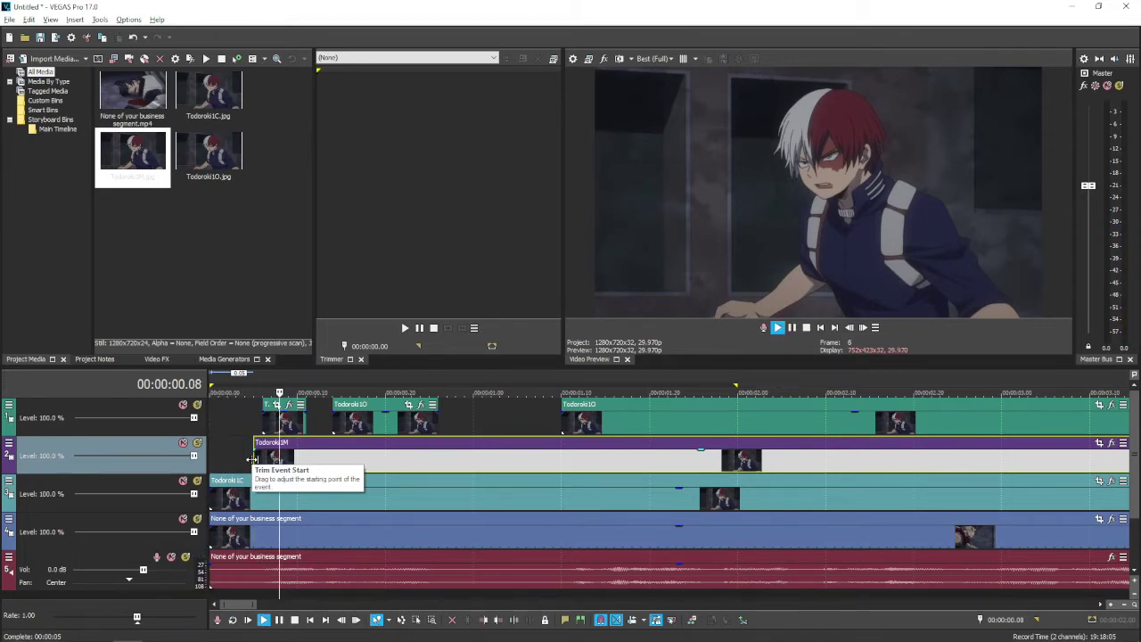
key("Right")
key("s")
key("Right")
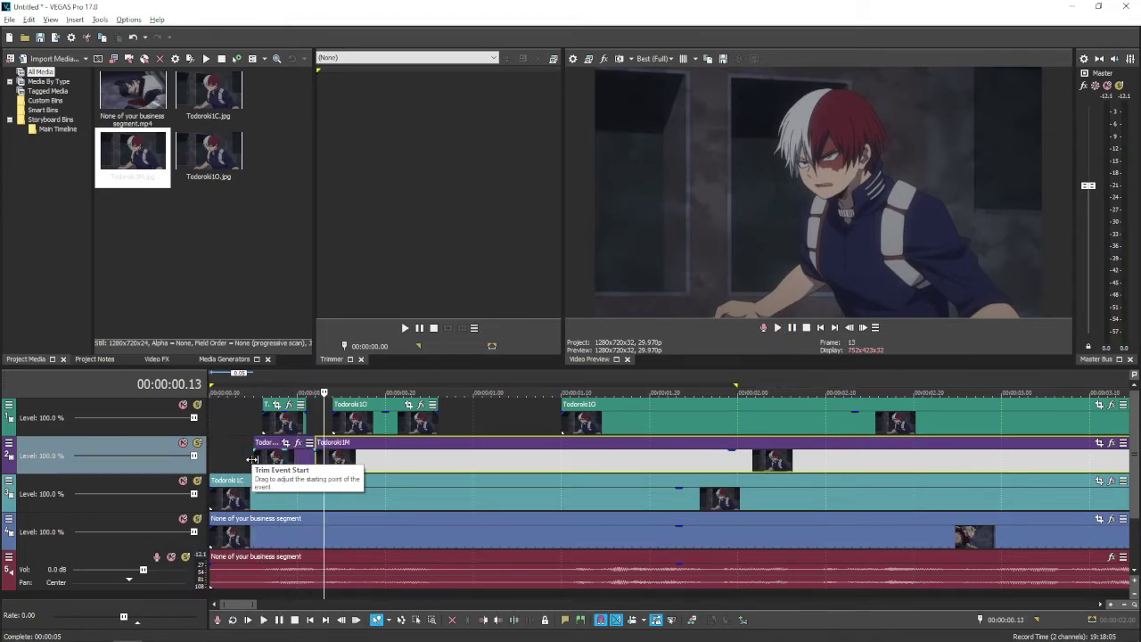
key("Left")
key("Left")
key("Up")
key("Right")
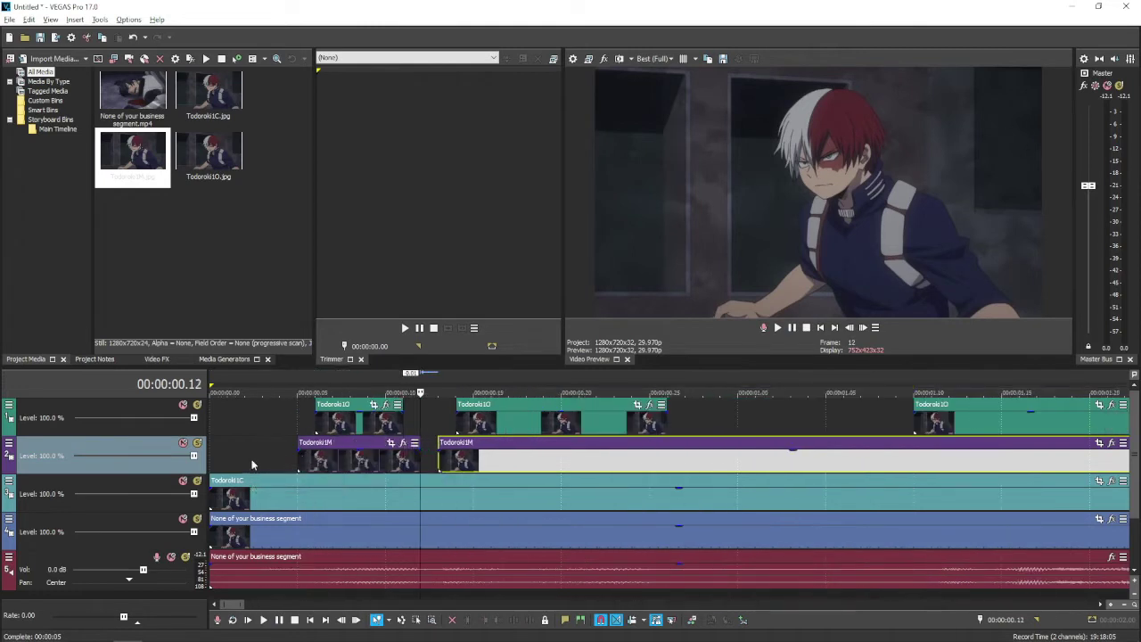
Step back and forth through the frames around 00:00:00.12 to examine the mouth transitions between open, mid and closed
key("Left")
key("Right")
key("Right")
key("Right")
key("Left")
key("Left")
key("Right")
key("Left")
key("Left")
key("Right")
key("Left")
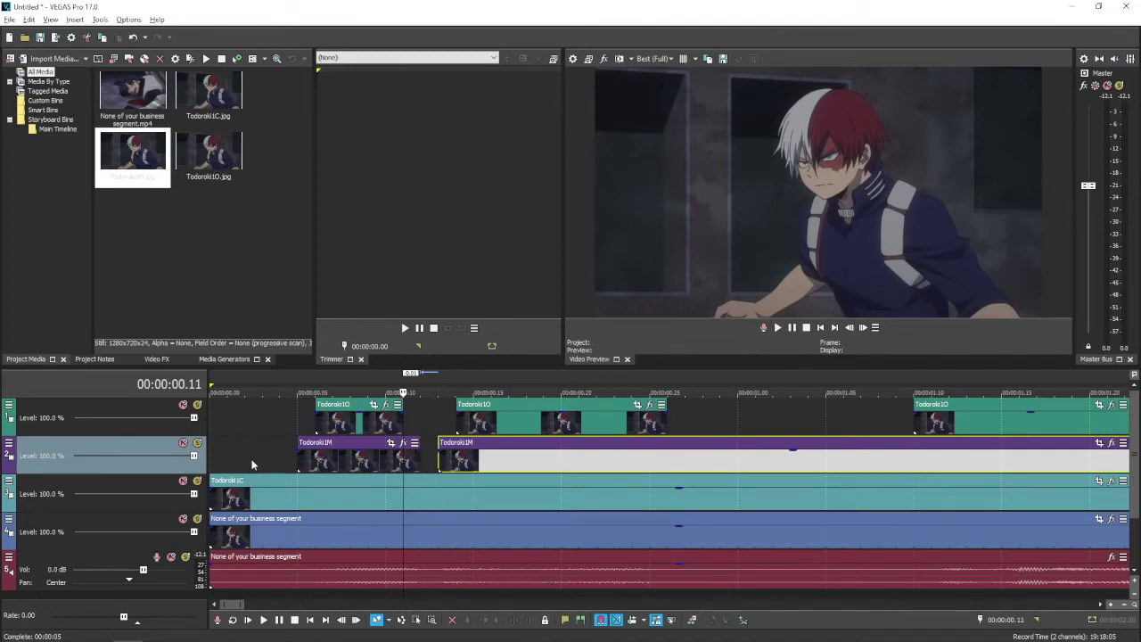
key("Right")
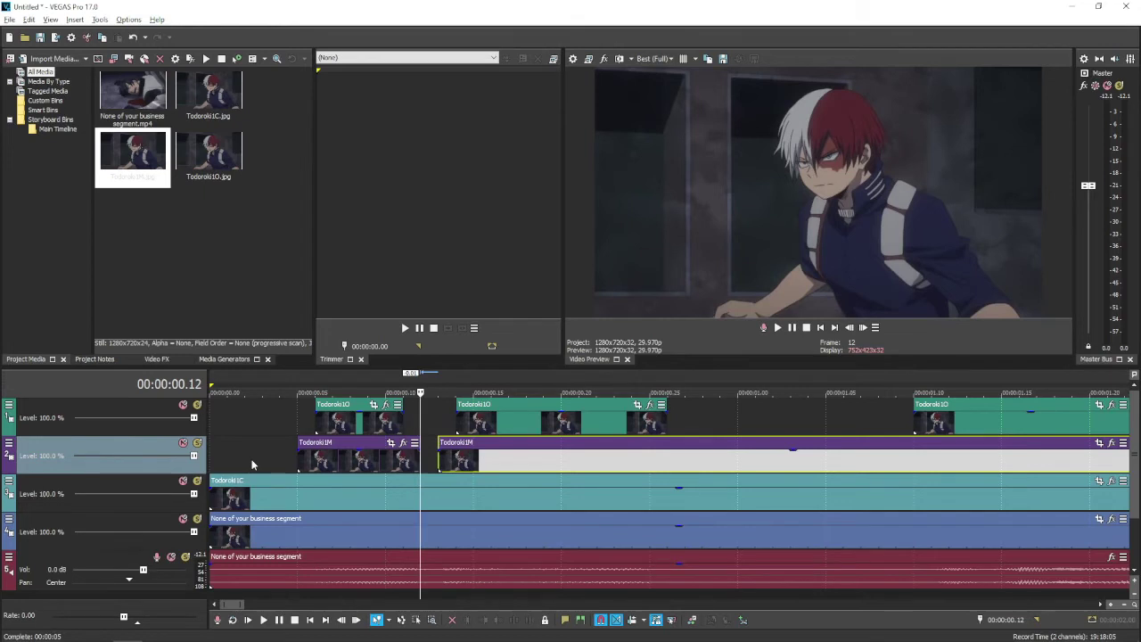
key("Left")
key("Left")
key("Right")
key("Right")
key("Right")
key("Left")
key("Left")
key("Right")
key("Left")
key("Left")
key("Right")
key("Left")
key("Right")
key("Left")
key("Left")
key("Right")
key("Right")
key("Right")
key("Left")
key("Left")
key("Left")
key("Right")
key("Right")
key("Right")
key("Left")
key("Left")
key("Right")
key("Right")
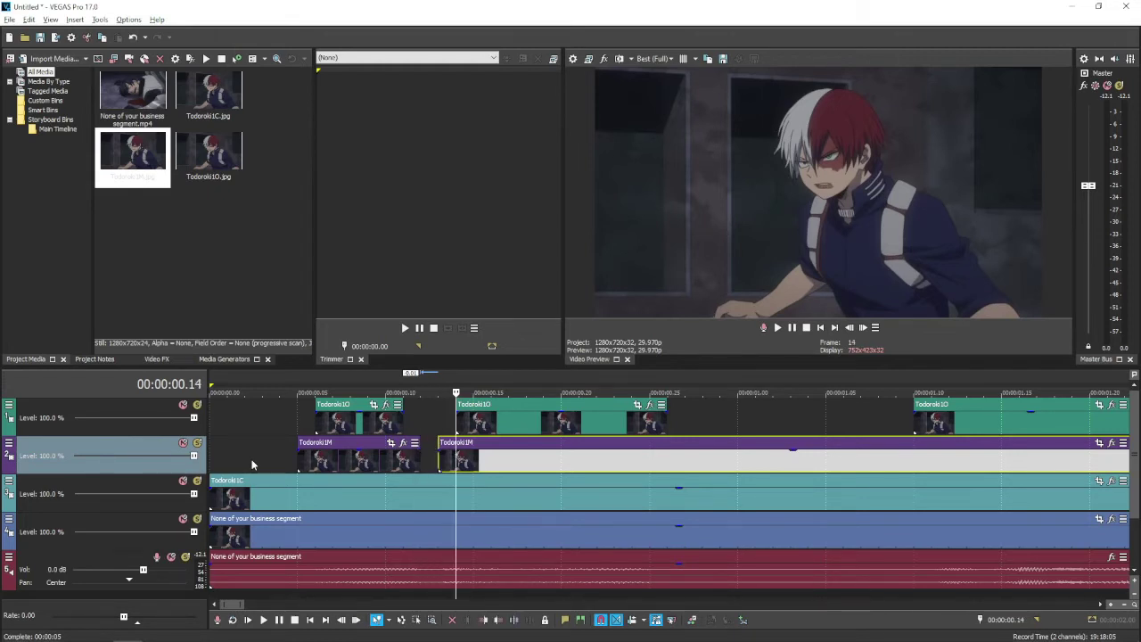
key("Left")
key("Right")
Split Todoroki1M at 00:00:00.27, one frame after the second Todoroki1O segment ends
left_click(459, 418)
key("Right")
key("Right")
key("Right")
key("Right")
key("Right")
key("Right")
key("Right")
key("Right")
key("Right")
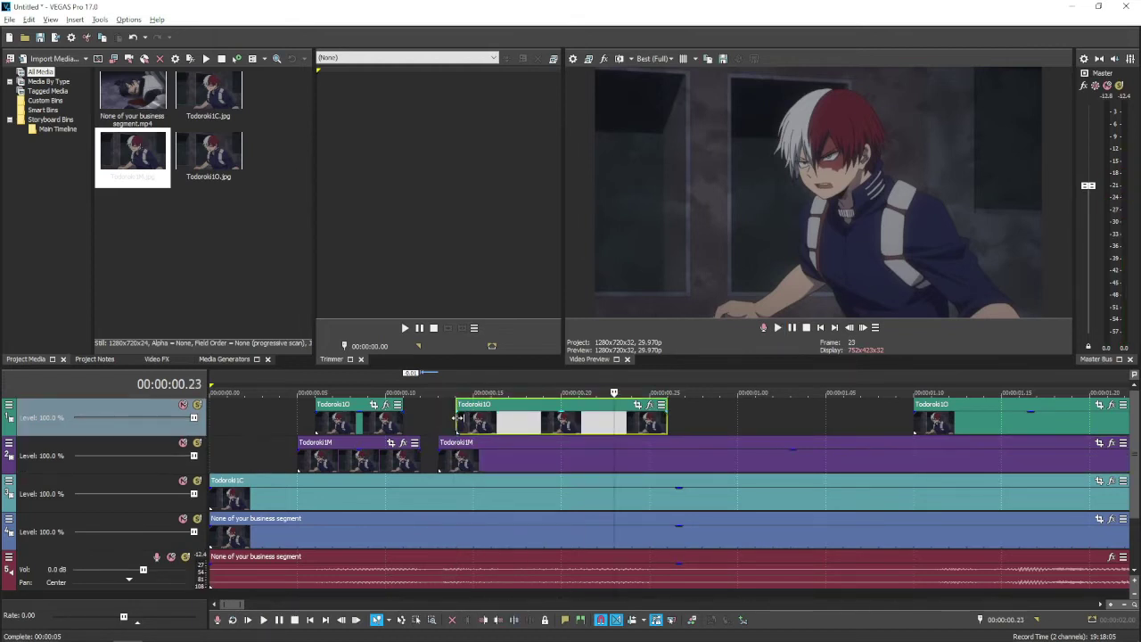
left_click(666, 462)
key("Right")
key("s")
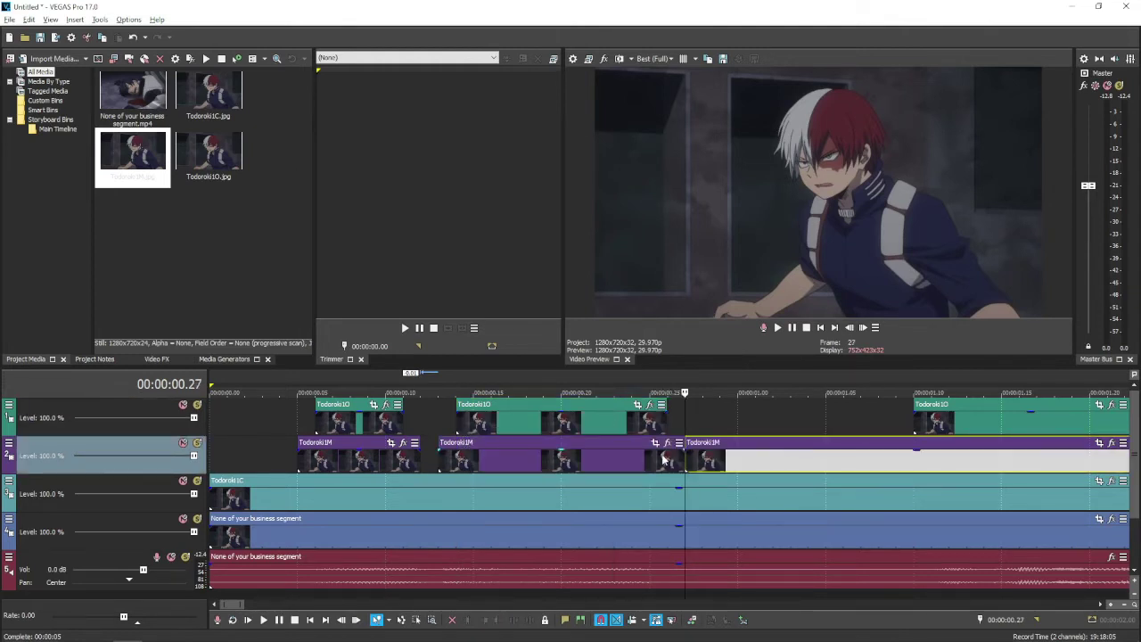
Make the remaining Todoroki1M part start at 00:00:01.10, aligned with the third Todoroki1O segment
key("Right")
key("Right")
key("Right")
key("Right")
key("Right")
key("Right")
key("Right")
key("Right")
key("Right")
key("Right")
key("Right")
key("Right")
key("Right")
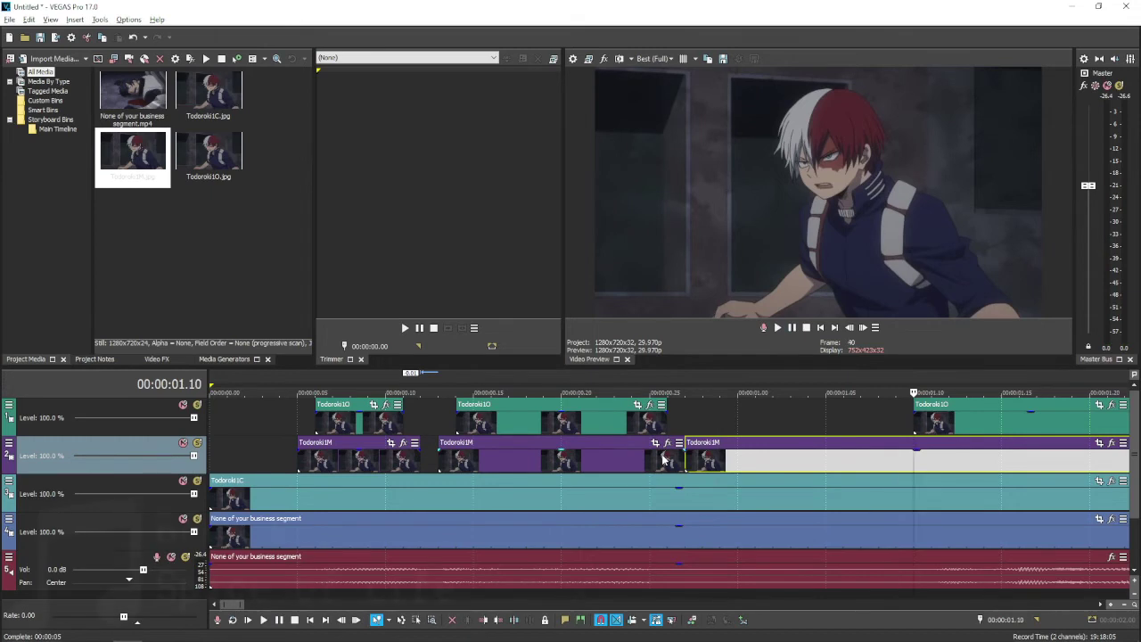
key("ctrl+x")
key("ctrl+v")
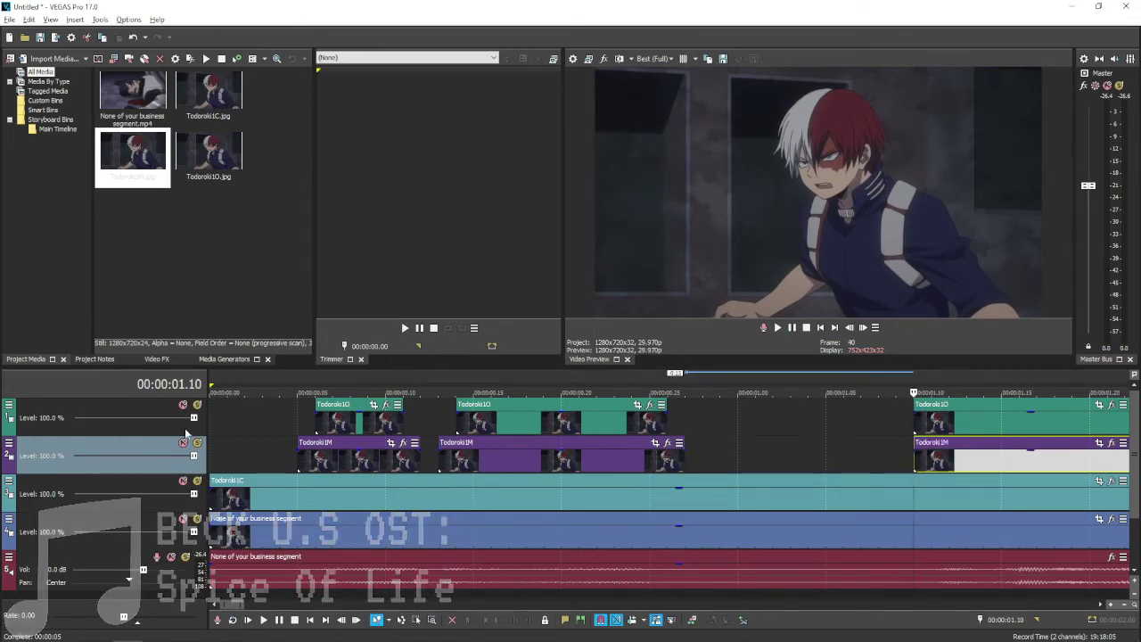
Play the opening second of the timeline to check the mouth movements against the dialogue
left_click(262, 422)
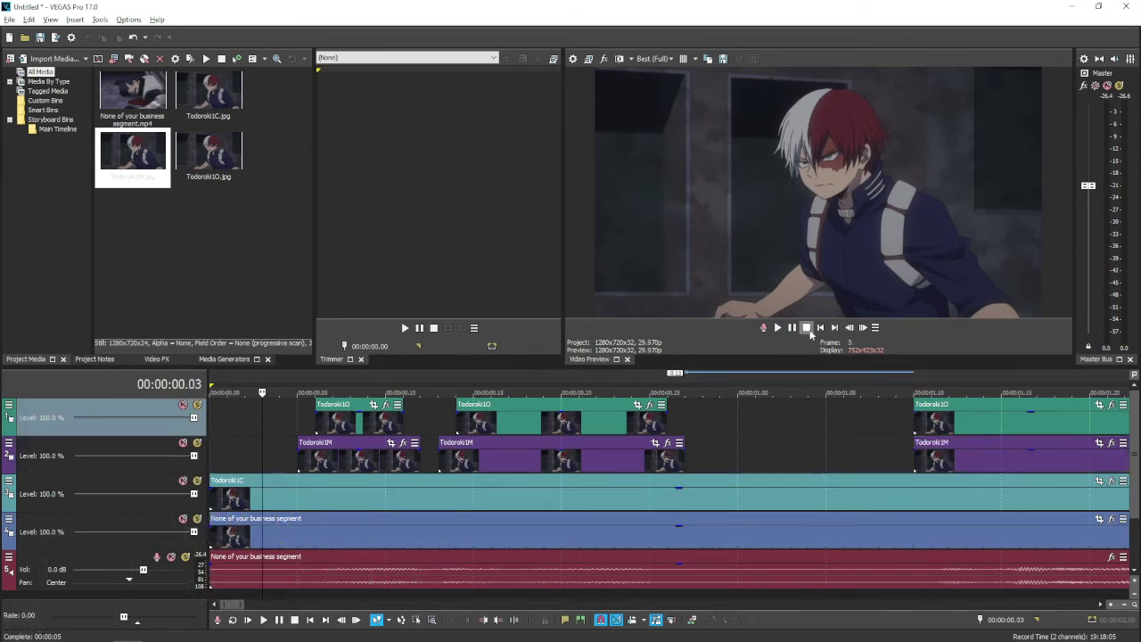
key("space")
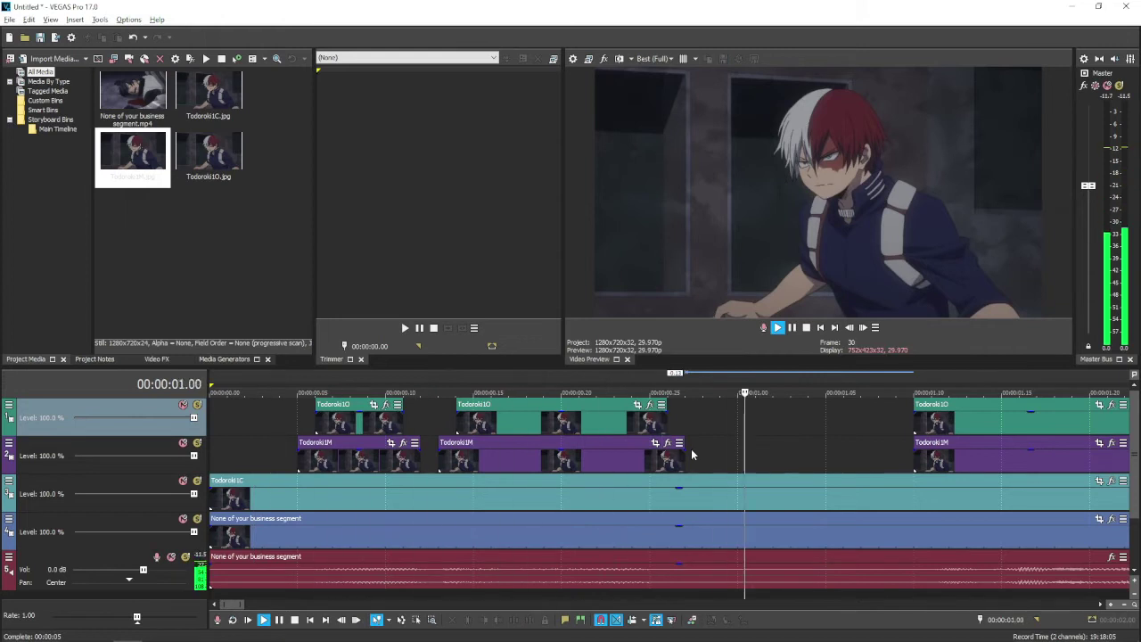
key("space")
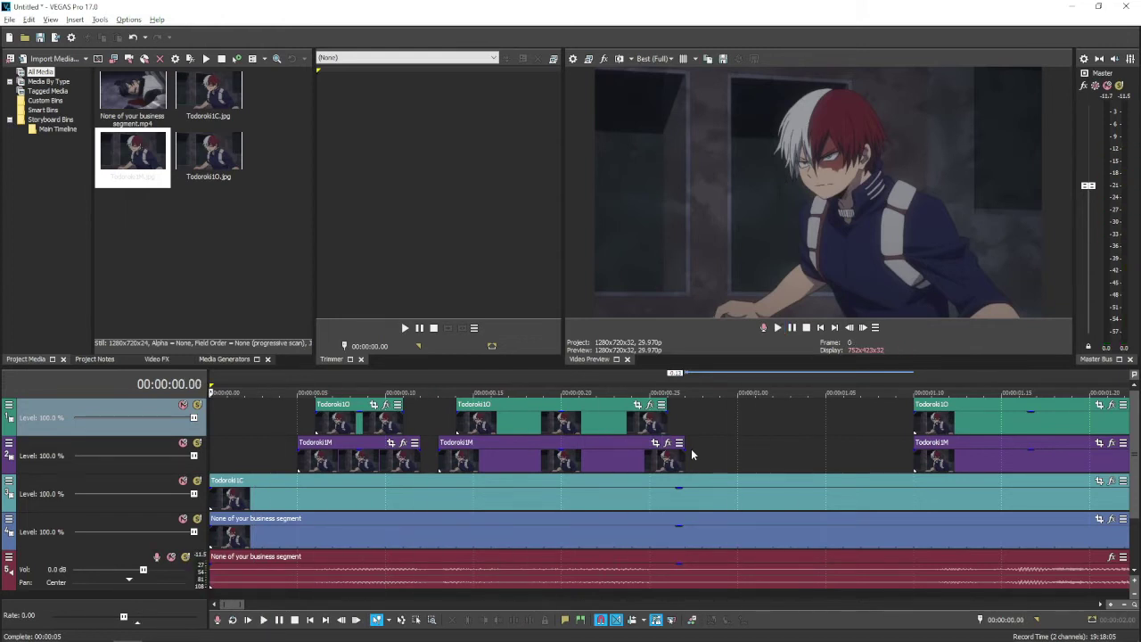
key("space")
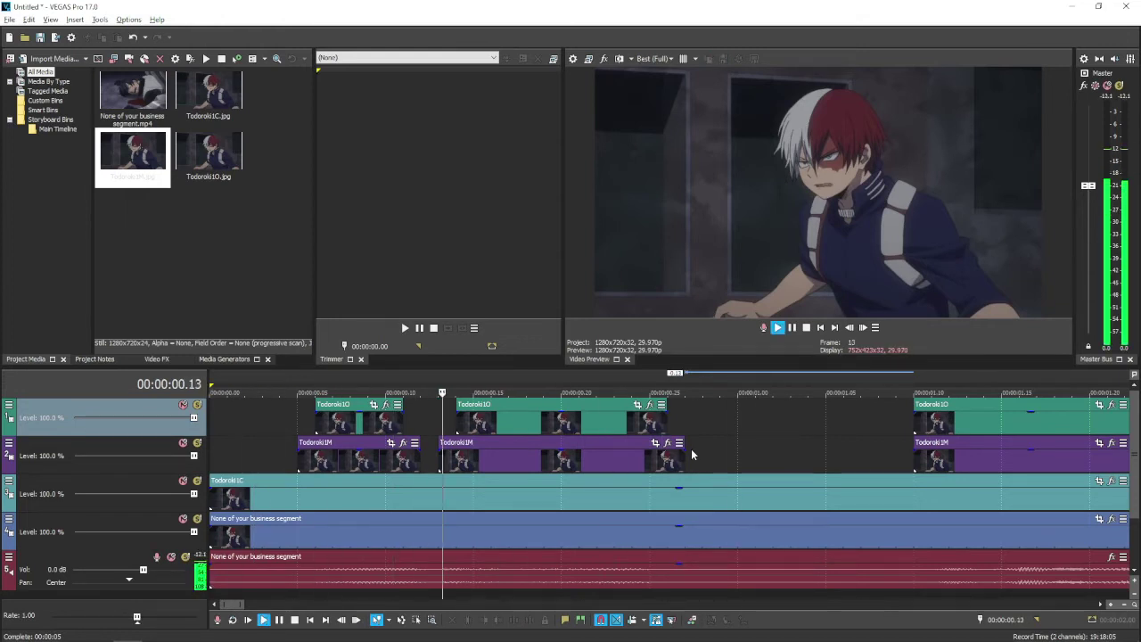
key("space")
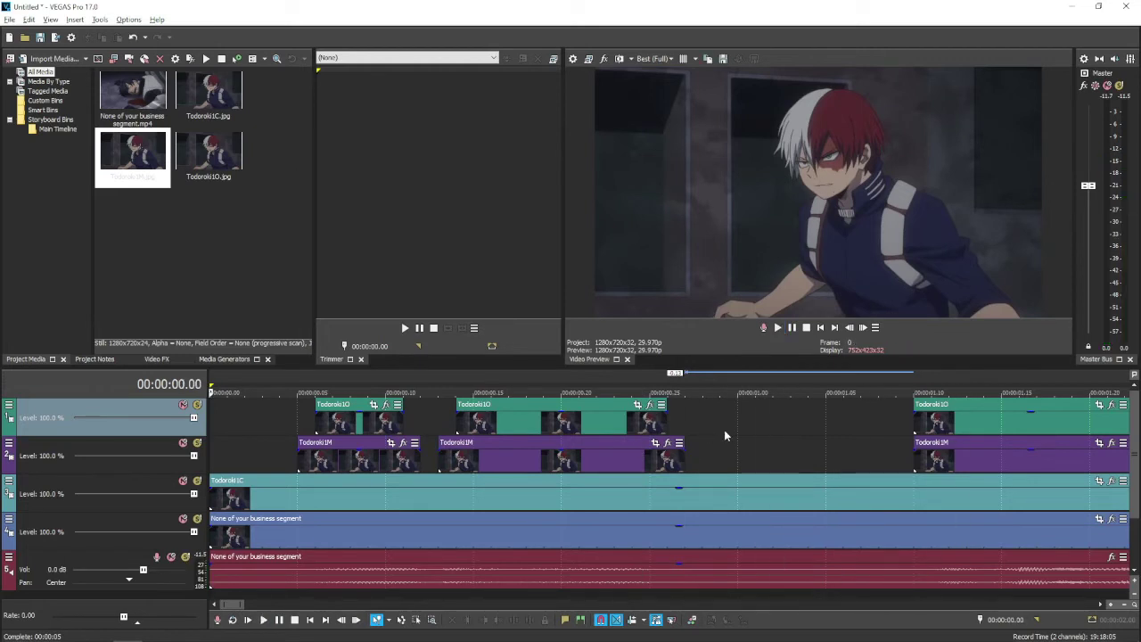
Trim the start of the third Todoroki1O segment to 00:00:01.11, one frame after Todoroki1M begins, and play on from there
left_click(916, 462)
key("space")
key("space")
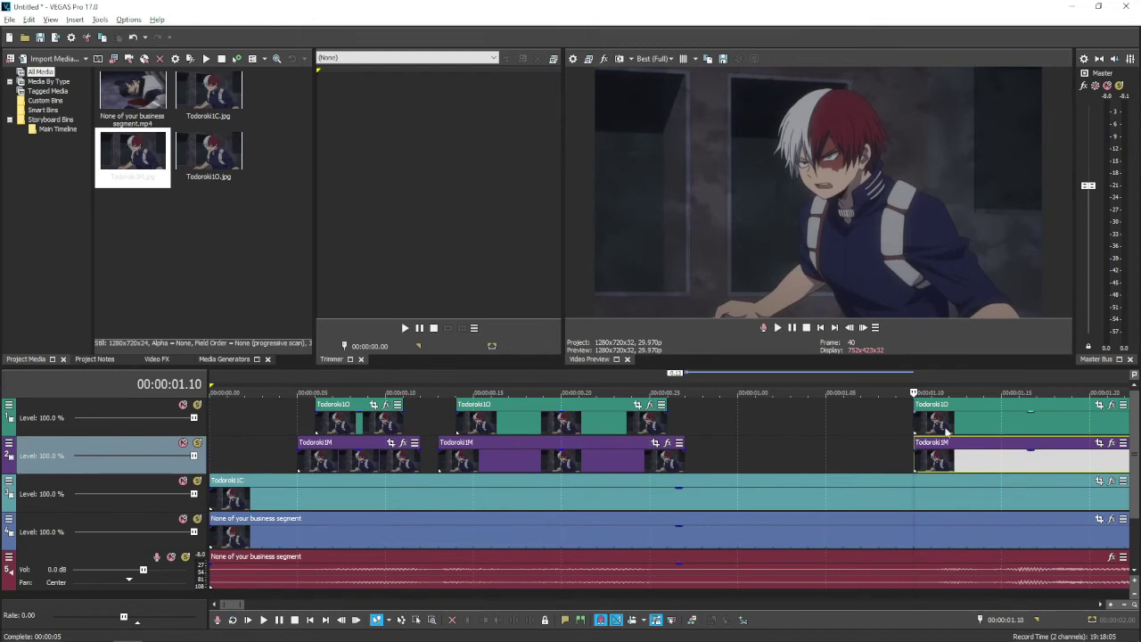
scroll(907, 431, "up", 3)
left_click(678, 427)
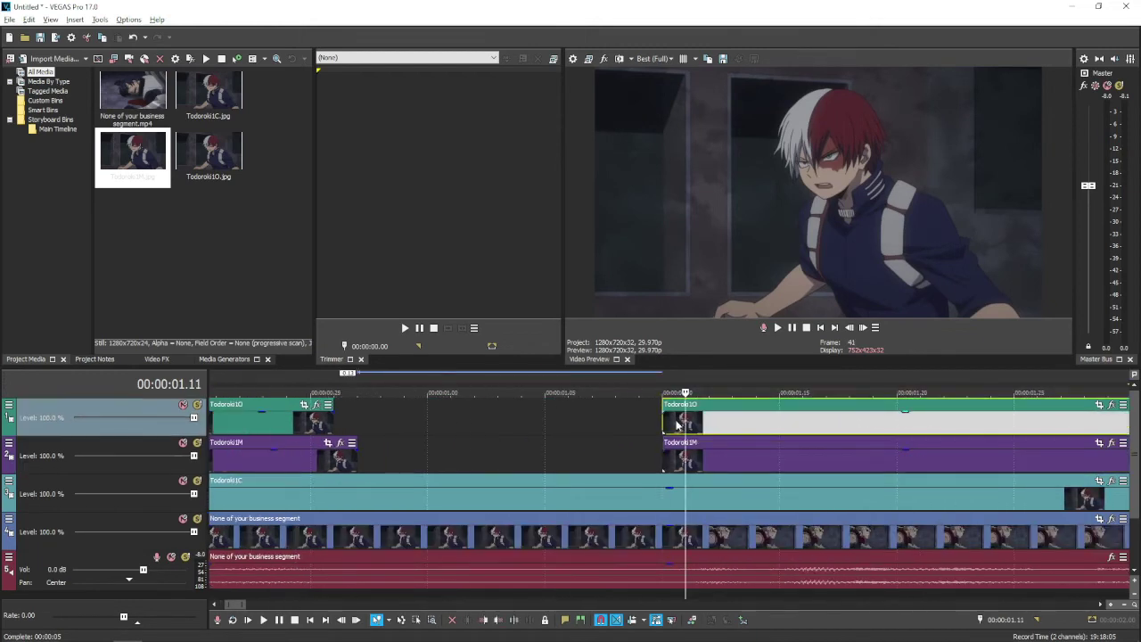
key("Right")
key("Left")
key("alt+bracketleft")
key("space")
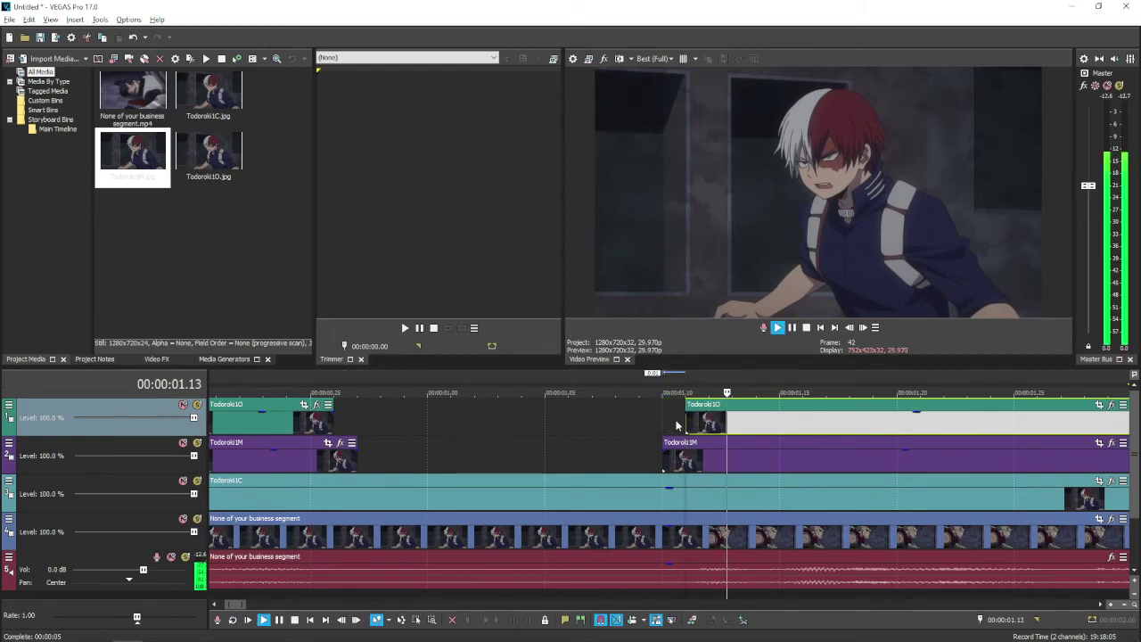
Split the third Todoroki1O segment at 00:00:01.13 and trim the remaining part to start at 00:00:01.15
key("Left")
key("Left")
key("Left")
key("Left")
key("Left")
key("Right")
key("Left")
key("Right")
key("s")
key("Right")
key("alt+bracketleft")
Split Todoroki1O at 00:00:01.18 and trim the remaining part to start one frame after the cut, at 00:00:01.19
key("space")
key("s")
key("Right")
key("alt+bracketleft")
Cut Todoroki1O at 00:00:01.21 and make the remaining part start at 00:00:01.23
key("space")
key("s")
key("space")
key("alt+bracketleft")
End the current Todoroki1O segment at 00:00:01.25 and start the next one at 00:00:01.28
key("Right")
key("Right")
key("Right")
key("Right")
key("Right")
key("alt+bracketleft")
Split Todoroki1O at 00:00:02.07 and trim the remaining part to start at 00:00:02.10
key("Right")
key("Right")
key("Right")
key("Right")
key("Right")
key("Right")
key("Right")
key("Right")
key("Right")
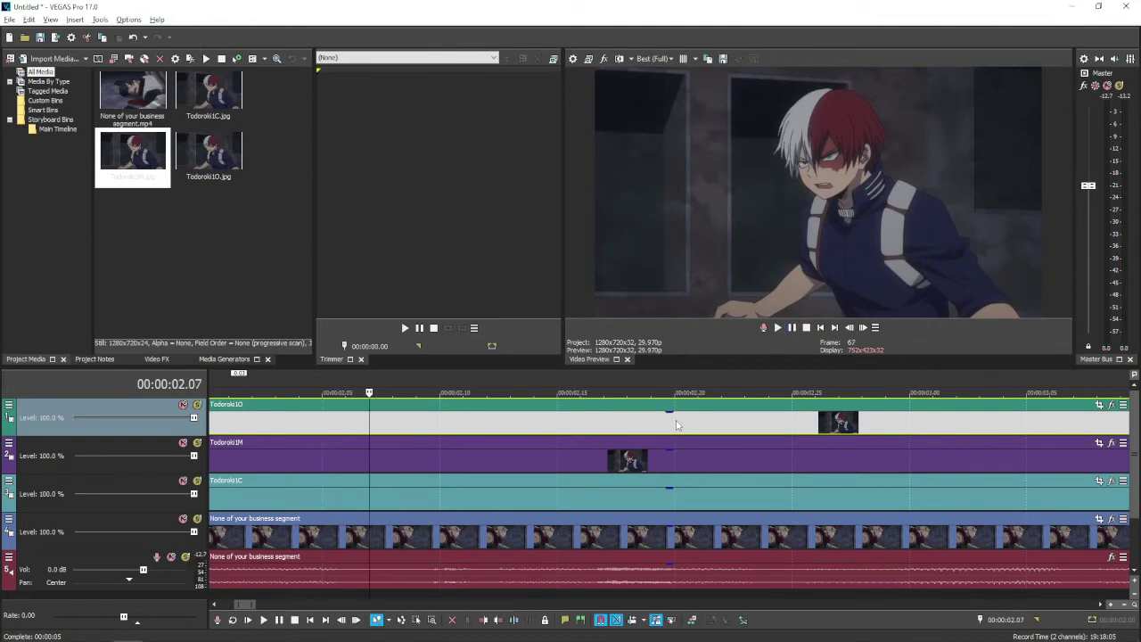
key("Right")
key("Right")
key("s")
key("Right")
key("alt+bracketleft")
Split Todoroki1O at 00:00:02.19 and trim the remaining part to start at 00:00:02.21
key("Right")
key("Right")
key("Right")
key("Right")
key("Right")
key("Right")
key("Right")
key("Right")
key("Right")
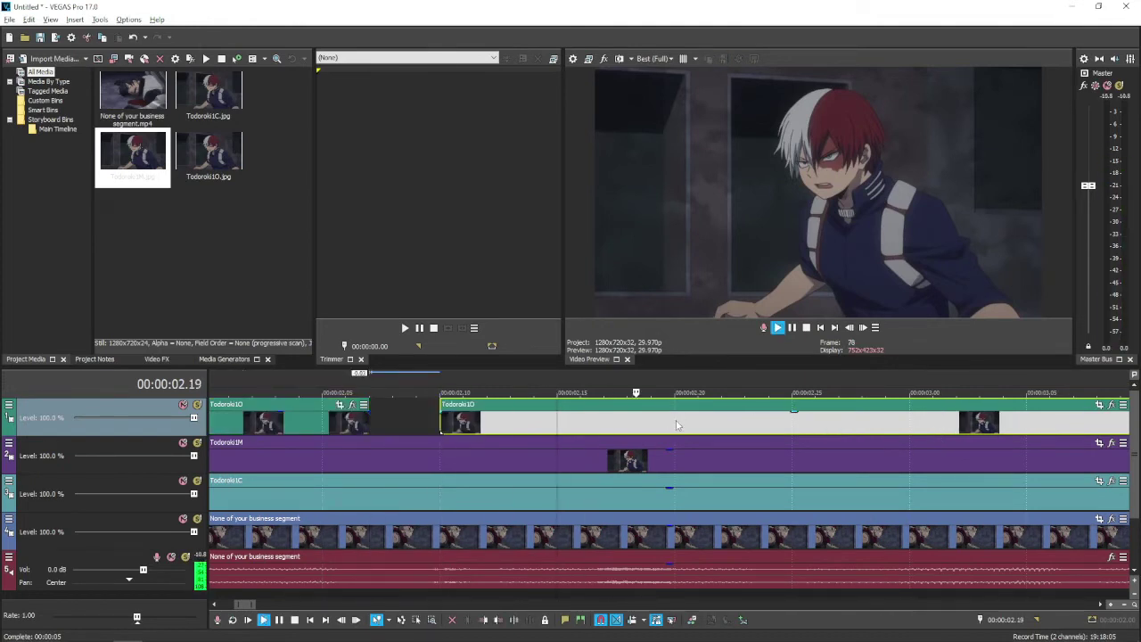
key("s")
key("Right")
key("Right")
key("alt+bracketleft")
Split Todoroki1O at 00:00:02.24 and trim the remaining part to start at 00:00:02.29
key("Right")
key("Right")
key("Right")
key("s")
key("Right")
key("Right")
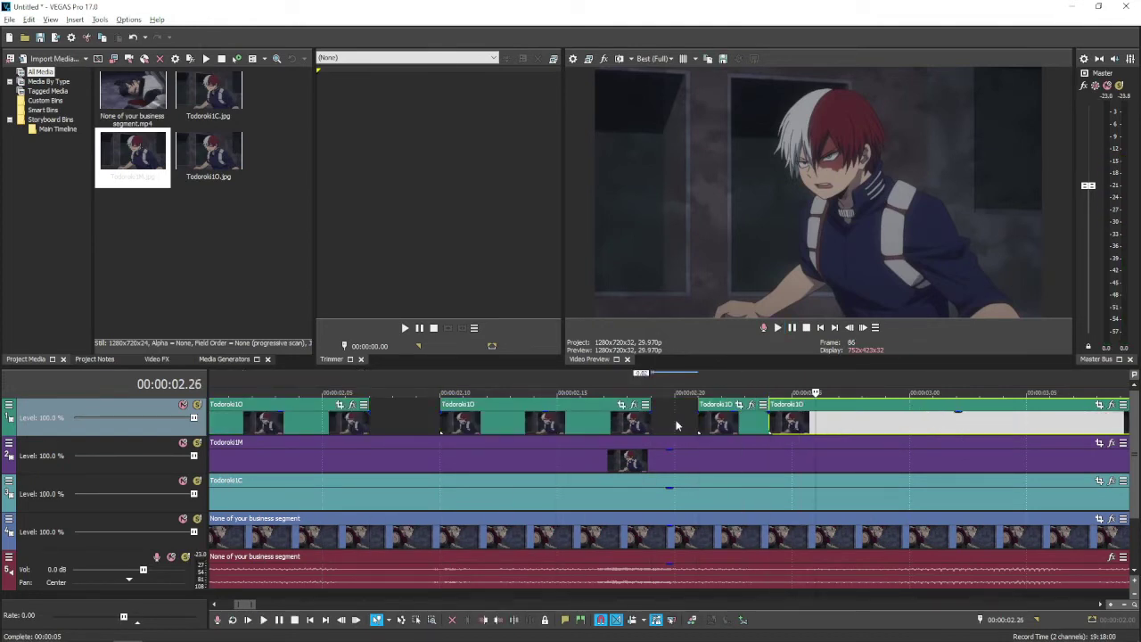
key("Right")
key("Right")
key("Right")
key("alt+bracketleft")
Split Todoroki1O at 00:00:03.03 and leave a one-frame gap by starting the remaining part at 00:00:03.04
key("Right")
key("Right")
key("Right")
key("Right")
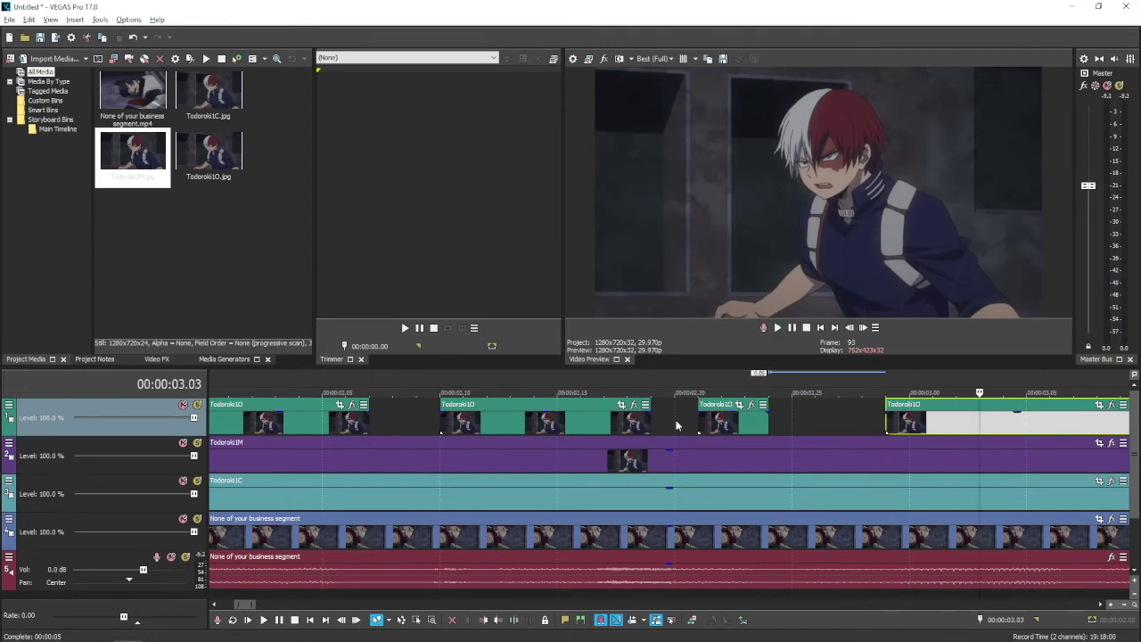
key("s")
key("Right")
key("alt+bracketleft")
End the current Todoroki1O segment at 00:00:03.07 and start the next one at 00:00:03.10
key("Right")
key("Right")
key("Right")
key("Right")
key("Right")
key("Right")
key("alt+bracketleft")
Split Todoroki1O at 00:00:03.18 and trim its last part to start at 00:00:03.22
key("Right")
key("Right")
key("Right")
key("Right")
key("Right")
key("Right")
key("Right")
key("Right")
key("s")
key("Right")
key("Right")
key("Right")
key("Right")
key("alt+bracketleft")
Play the last Todoroki1O segment to its end and examine the cuts between 00:00:01.10 and 00:00:01.15 up close
key("Right")
key("Right")
key("Right")
key("Right")
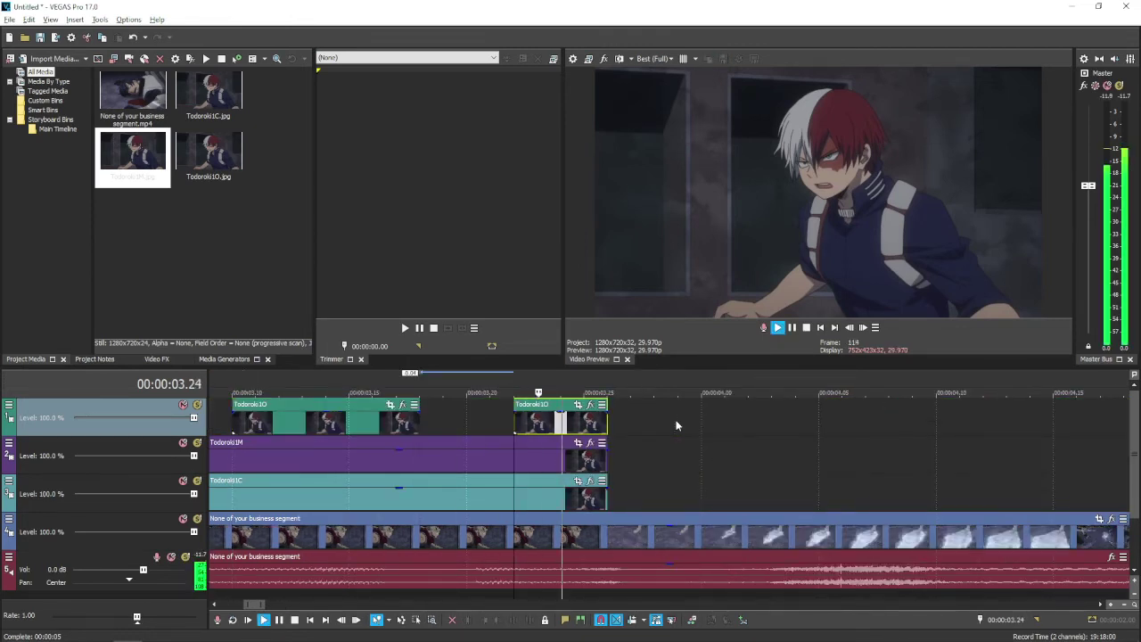
scroll(676, 425, "down", 5)
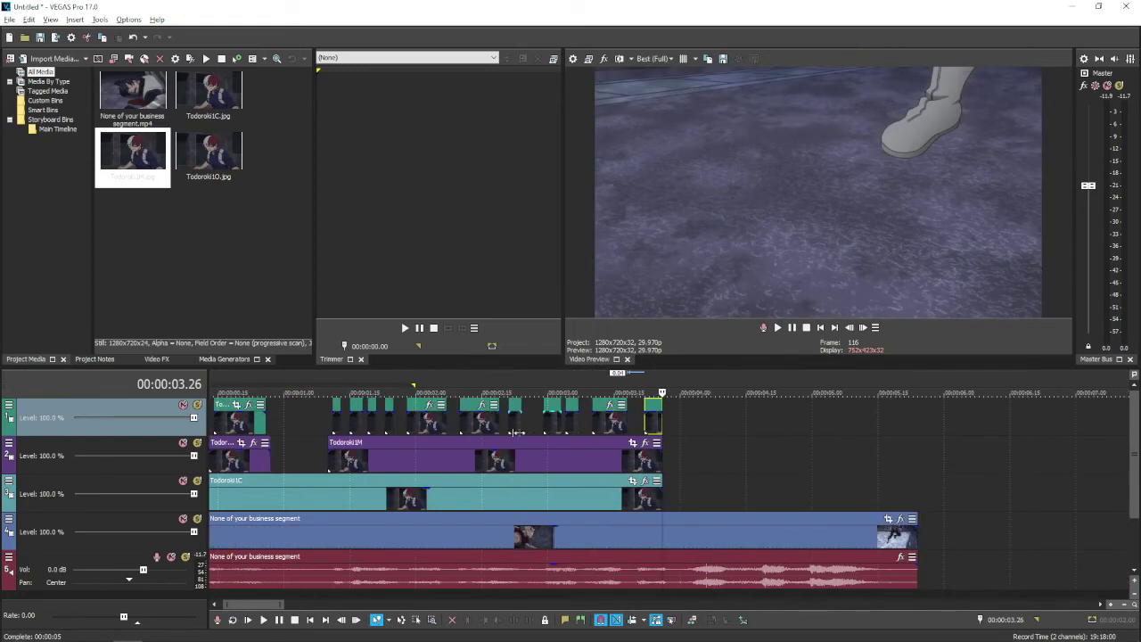
left_click(332, 416)
scroll(706, 450, "up", 5)
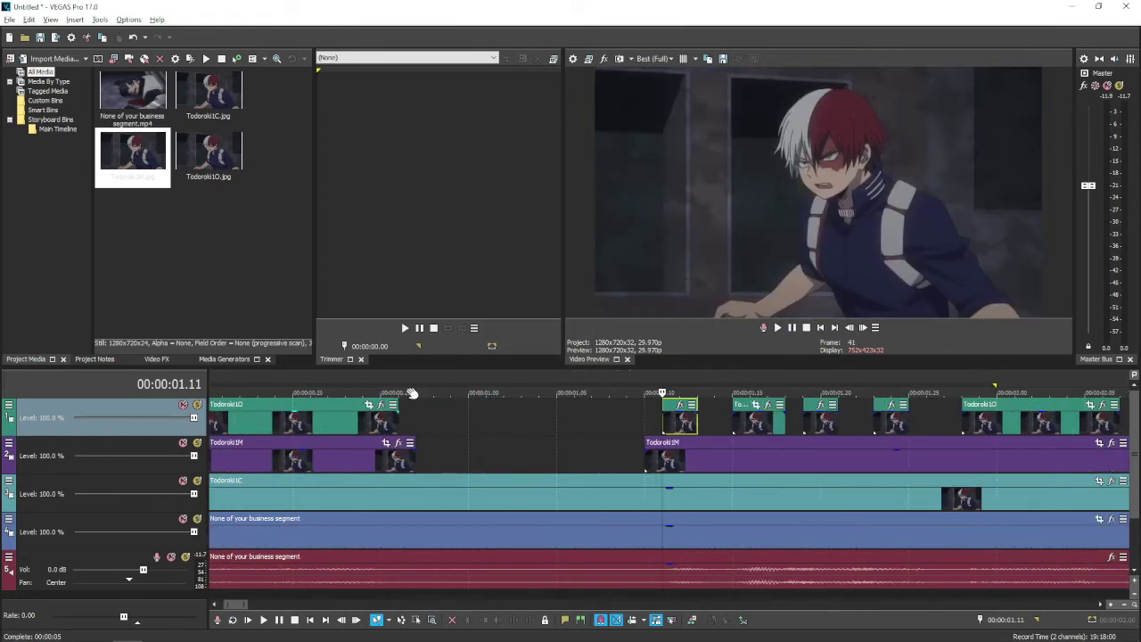
scroll(650, 432, "up", 3)
left_click(637, 420)
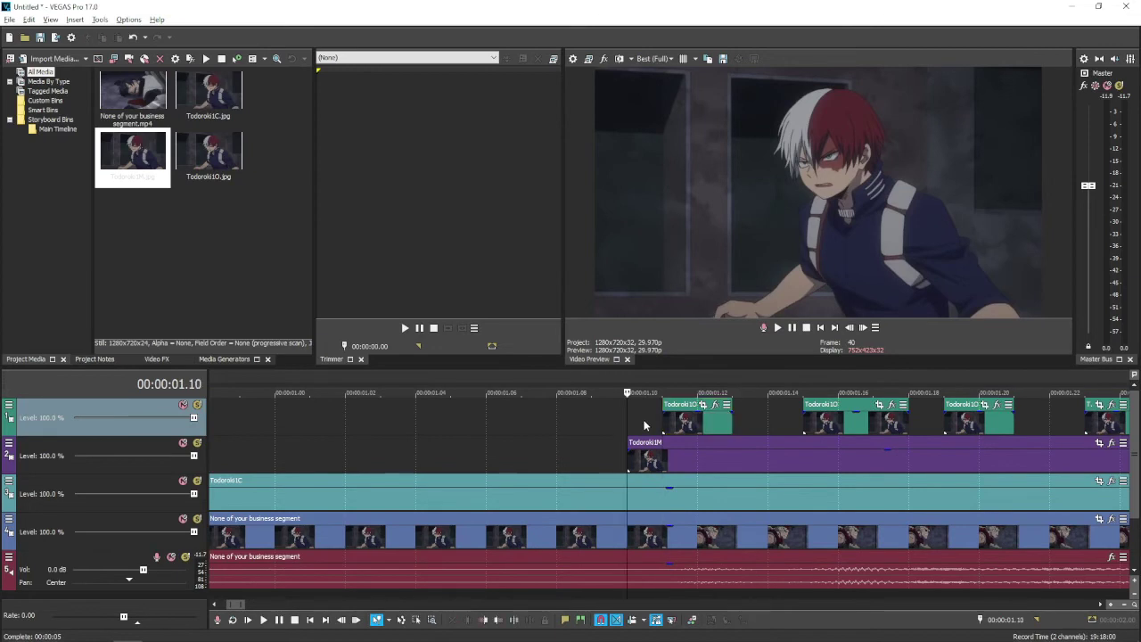
left_click_drag(630, 420, 754, 434)
scroll(696, 435, "down", 4)
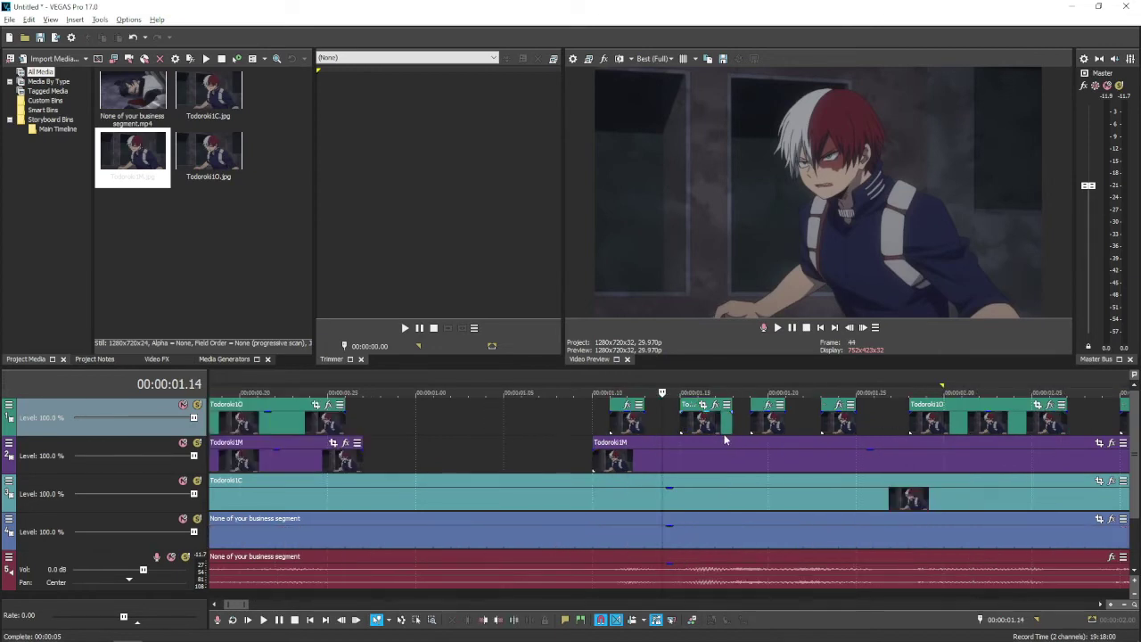
scroll(642, 432, "up", 2)
left_click(638, 424)
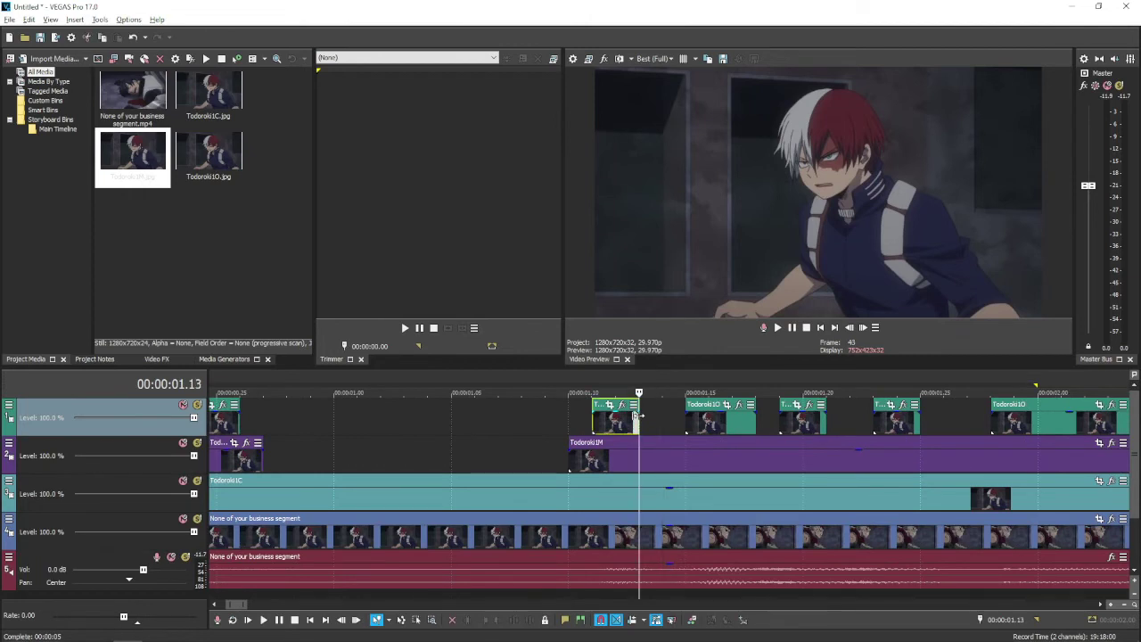
left_click(687, 429)
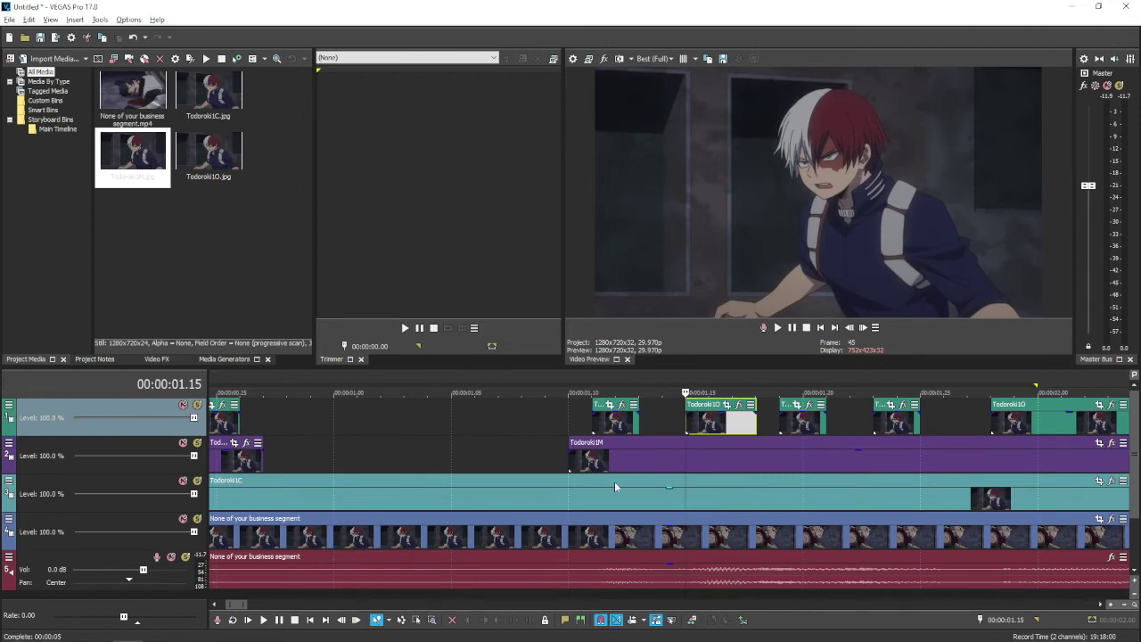
Select the Todoroki1M part starting at 00:00:01.10 and play its opening frames to check it against the short Todoroki1O segments
left_click(584, 462)
scroll(718, 459, "up", 3)
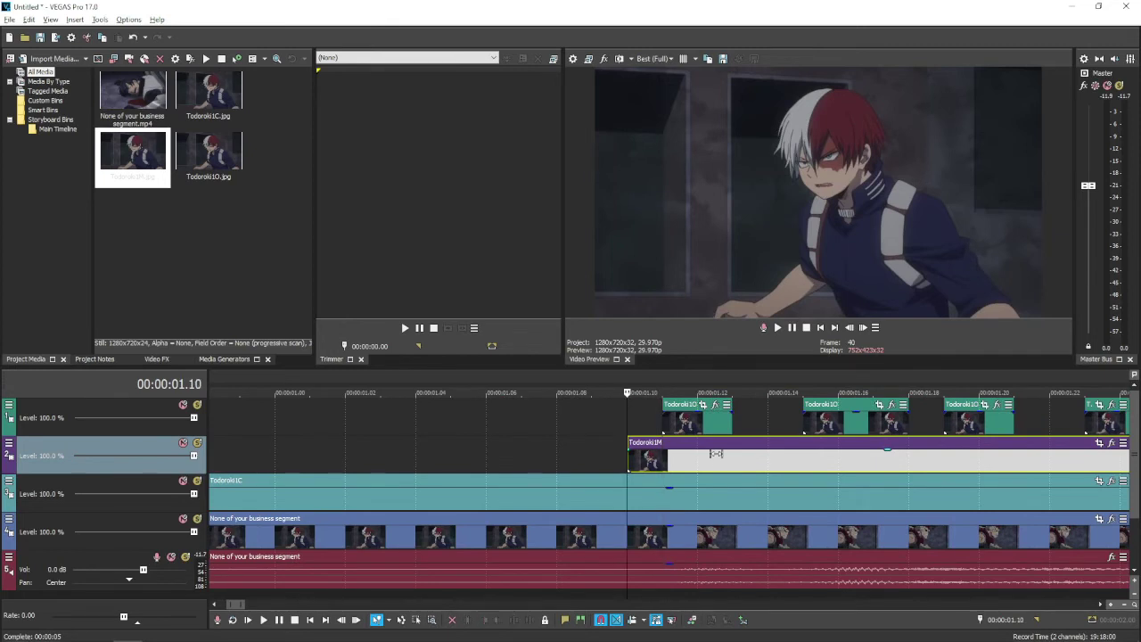
key("Left")
scroll(718, 459, "down", 2)
key("Right")
key("Right")
key("Right")
key("Right")
key("Right")
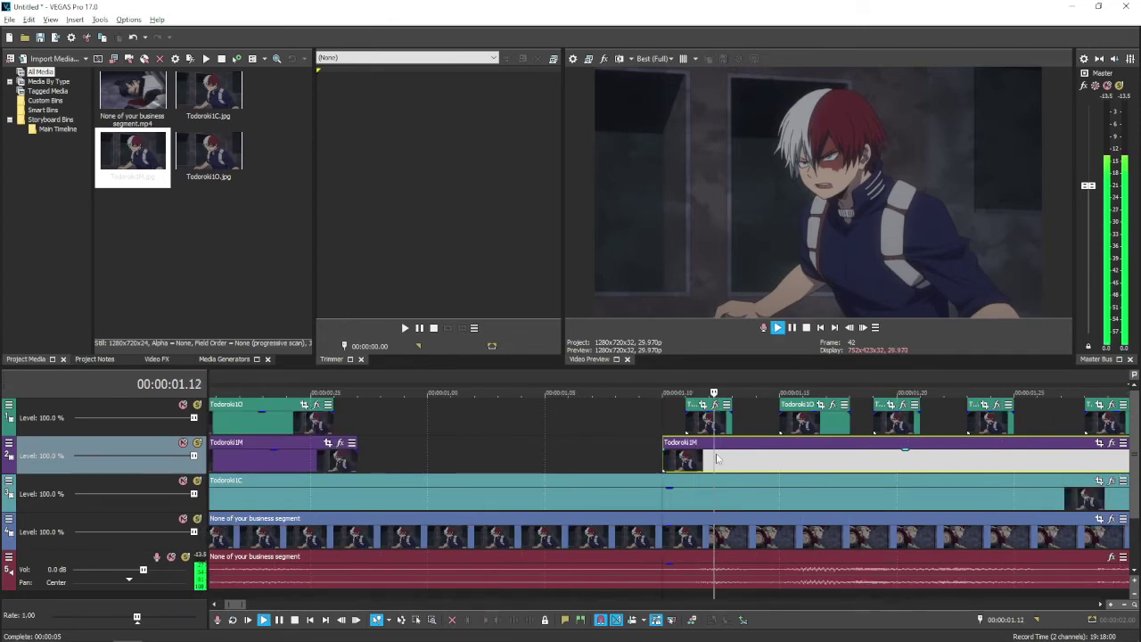
key("Left")
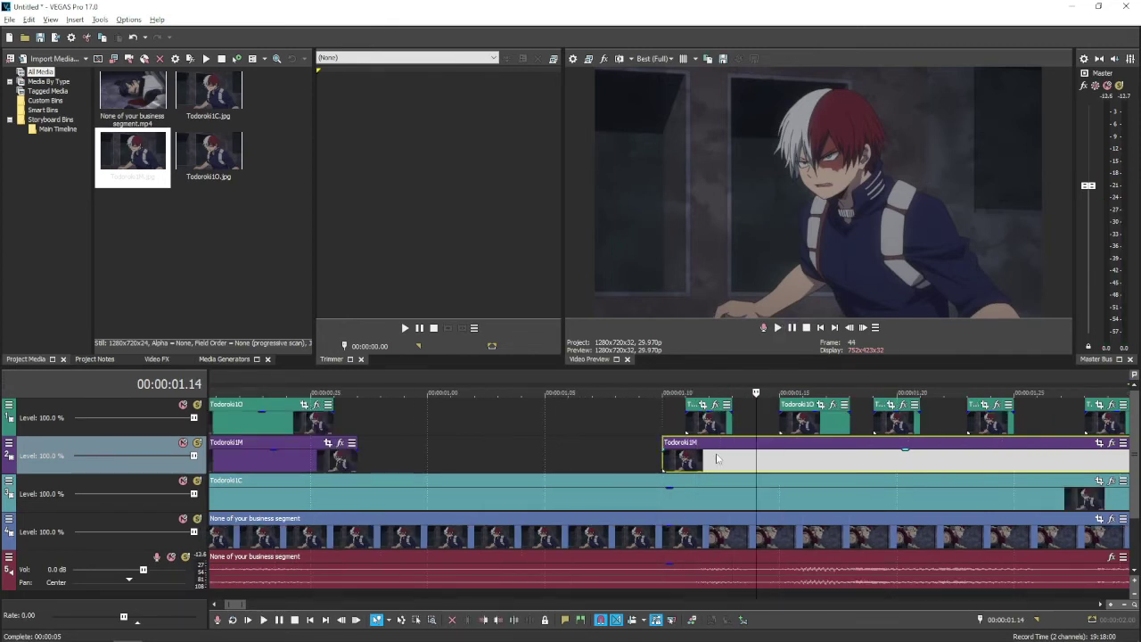
Split Todoroki1M at 00:00:01.26, one frame after a Todoroki1O segment ends, and start the remaining part at 00:00:01.27
key("Right")
key("Right")
key("Right")
key("Right")
key("Right")
key("Right")
key("Right")
key("Right")
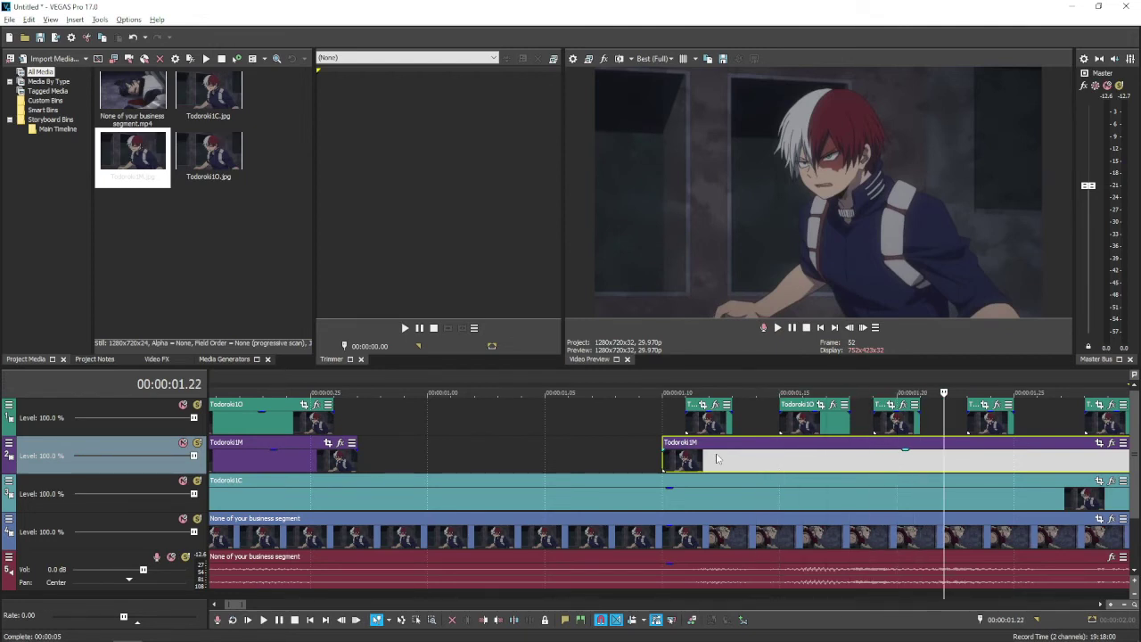
key("Right")
key("Right")
key("Right")
key("Right")
key("Right")
key("Right")
key("Down")
Split Todoroki1M at 00:00:02.08 and trim the remaining part to start at 00:00:02.09, one frame before the next Todoroki1O segment
key("Right")
key("Right")
key("Right")
key("Right")
key("Right")
key("Right")
key("Right")
key("Right")
key("Right")
key("Right")
key("Right")
key("s")
key("Right")
key("Right")
key("Left")
key("Down")
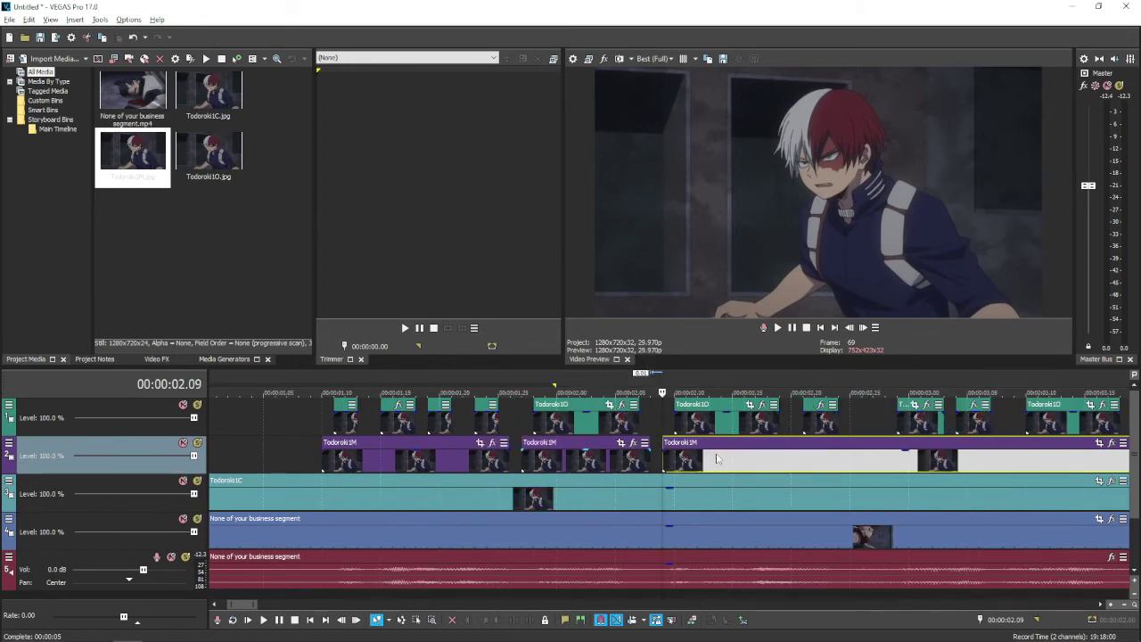
Split Todoroki1M at 00:00:02.25 and trim the remaining part to start at 00:00:02.28
key("Up")
key("Right")
key("Right")
key("Right")
key("Right")
key("Right")
key("Right")
key("Right")
key("Right")
key("Right")
key("Right")
key("Right")
key("Left")
key("Right")
key("Right")
key("Right")
key("Right")
key("Right")
key("Right")
key("Right")
key("Left")
key("s")
key("Right")
key("Right")
key("Right")
key("alt+bracketleft")
Split Todoroki1M at 00:00:03.08 and trim the remaining part to start at 00:00:03.09, one frame before the next Todoroki1O segment
key("space")
key("space")
key("Right")
key("Right")
key("Right")
key("Right")
key("Right")
key("Right")
key("Right")
key("Right")
key("Right")
key("Right")
key("s")
key("Right")
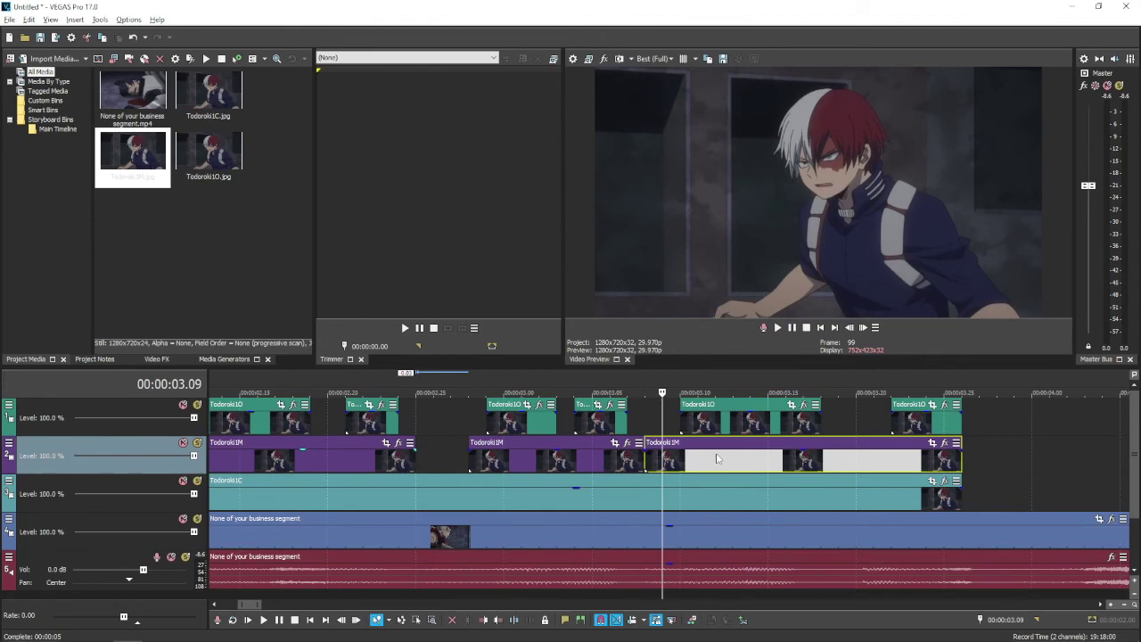
key("alt+bracketleft")
Split Todoroki1M at 00:00:03.19 and trim the last part to start at 00:00:03.21
key("Right")
key("Right")
key("Right")
key("Right")
key("Right")
key("Right")
key("Right")
key("Right")
key("Right")
key("Right")
key("s")
key("Right")
key("Right")
key("alt+bracketleft")
Play the whole lip-synced sequence from the start to check the mouth snapshots against the dialogue
scroll(718, 459, "down", 6)
key("space")
key("space")
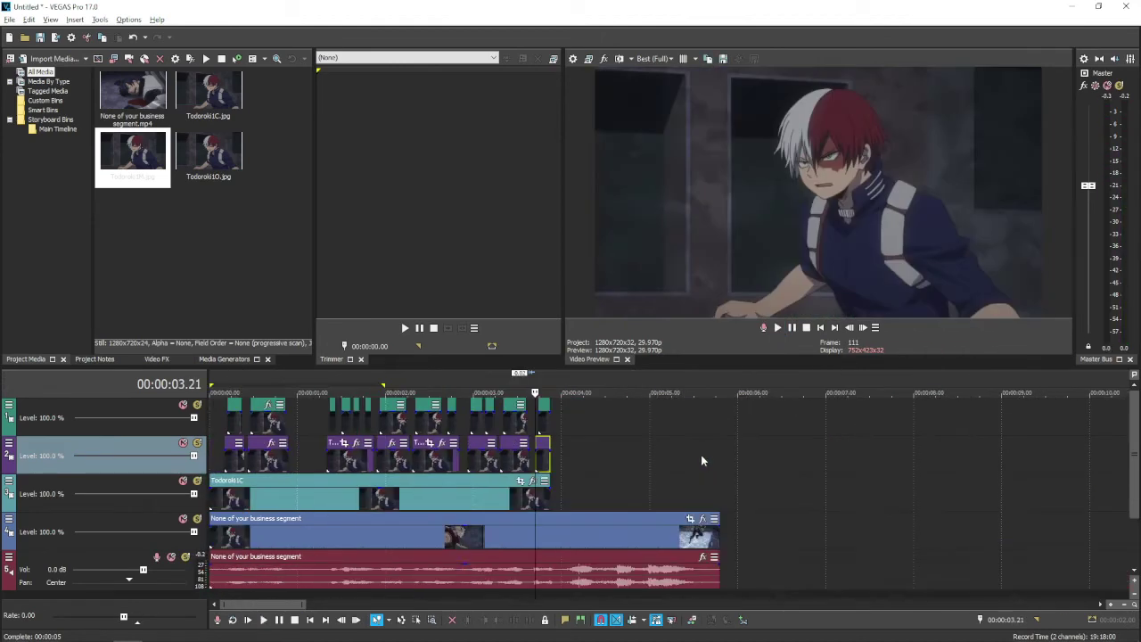
left_click(820, 327)
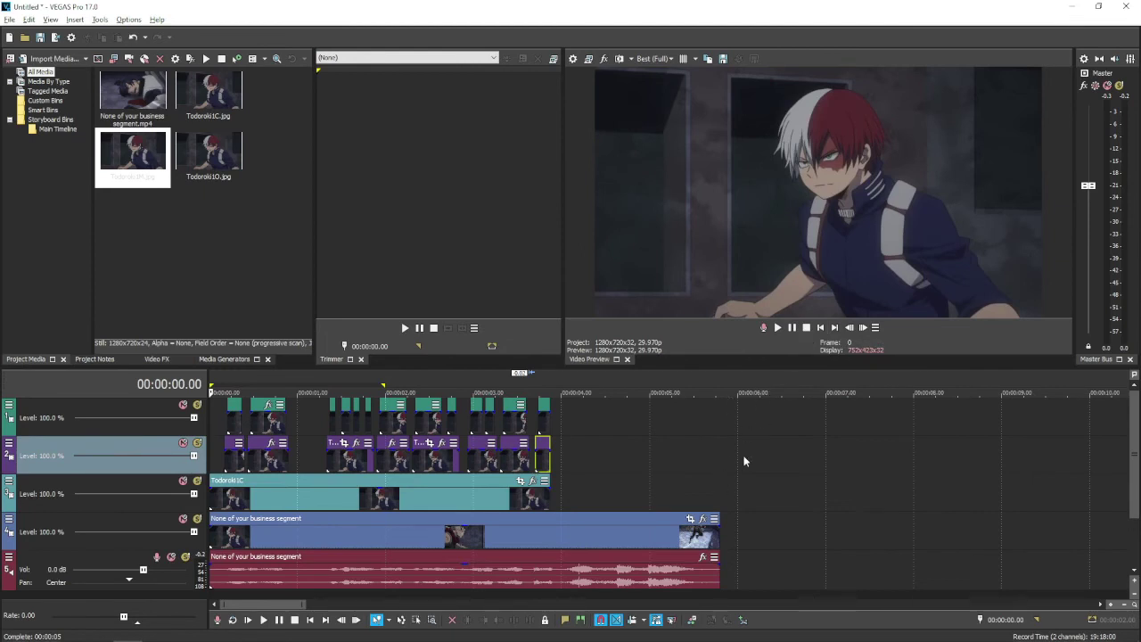
key("space")
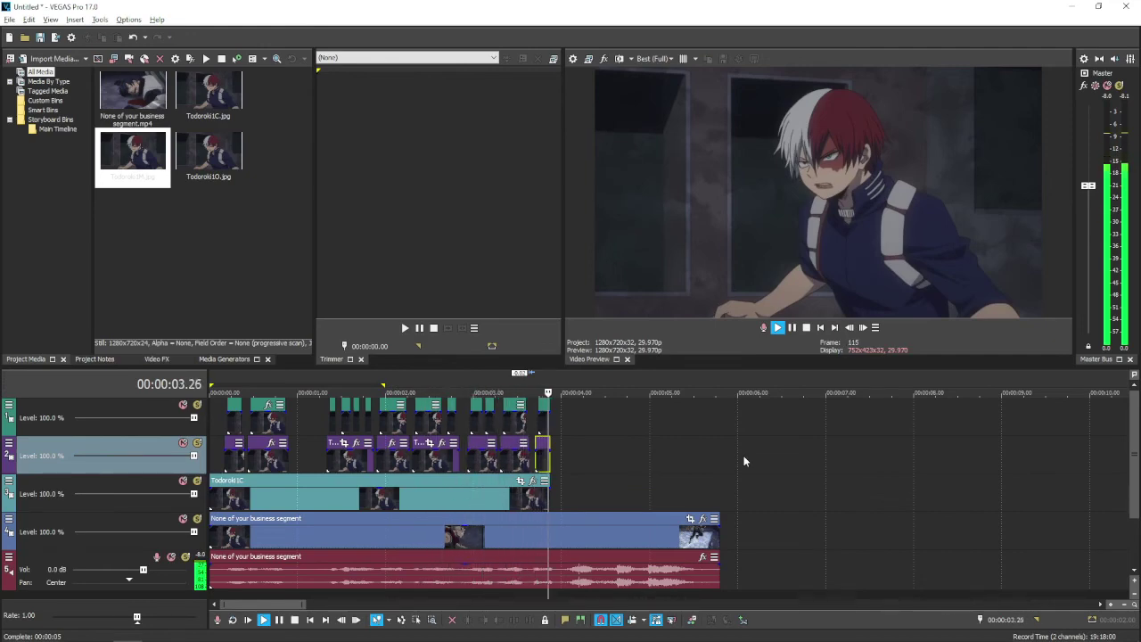
key("space")
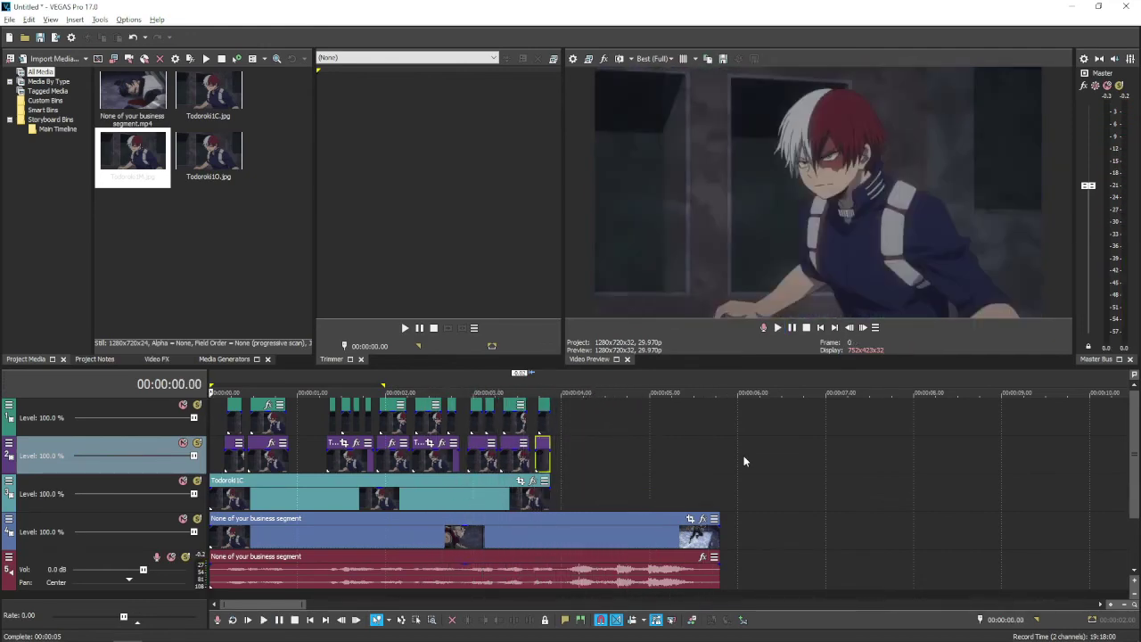
View the frame at 00:00:04.10 beyond the snapshots and the one at 00:00:01.10 where the second group of mouth segments begins
left_click(595, 488)
mouse_move(583, 474)
left_mouse_down()
mouse_move(537, 472)
mouse_move(601, 469)
mouse_move(589, 467)
left_mouse_up()
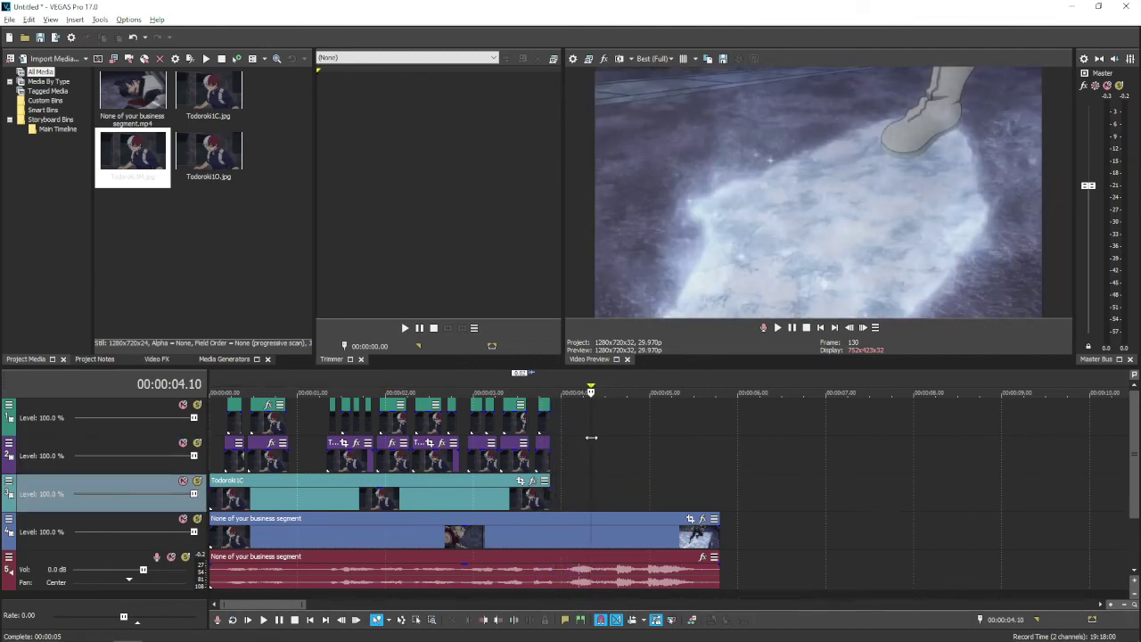
left_click(615, 432)
left_click_drag(616, 426, 329, 458)
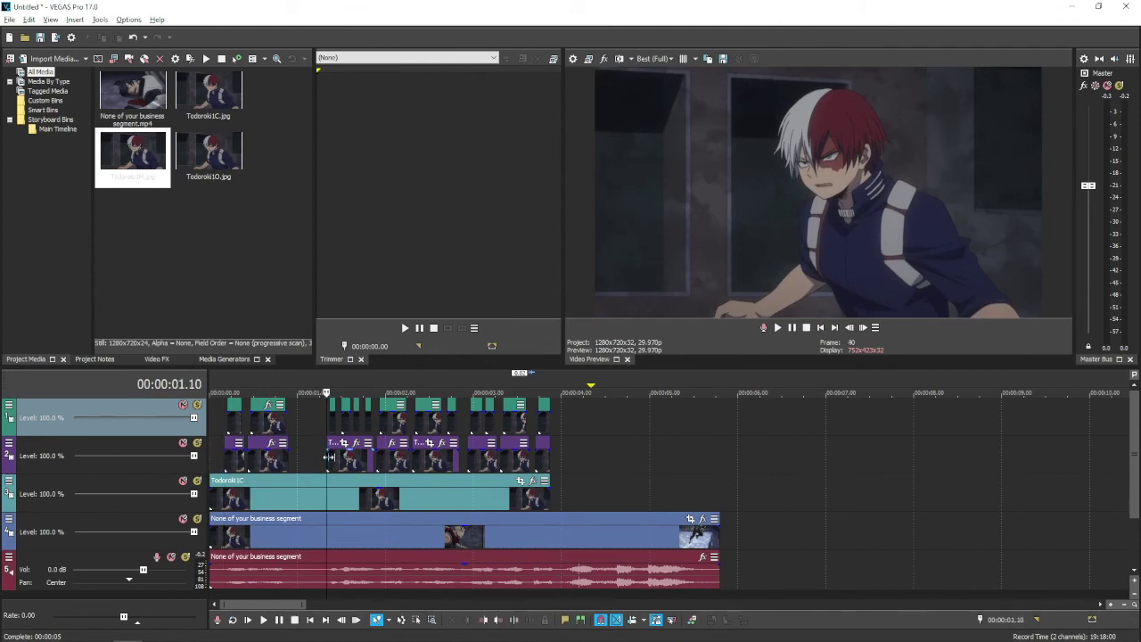